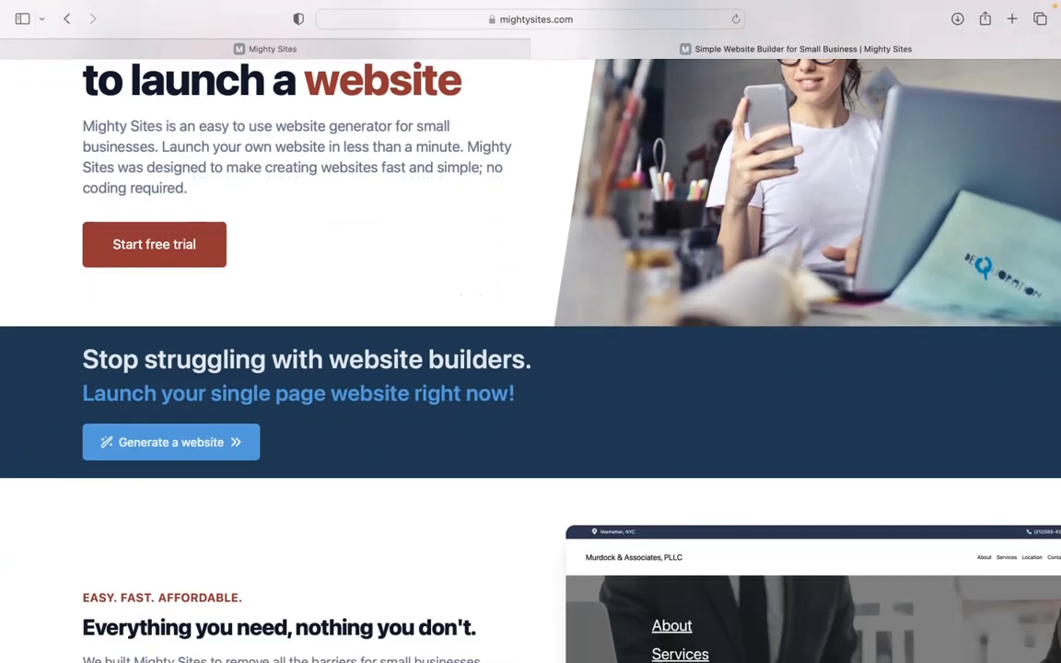
# Browse the mightysites.com homepage, then switch to the app.mightysites.com site-builder tab
pyautogui.scroll(-4, 531, 360)
pyautogui.scroll(-2, 530, 360)
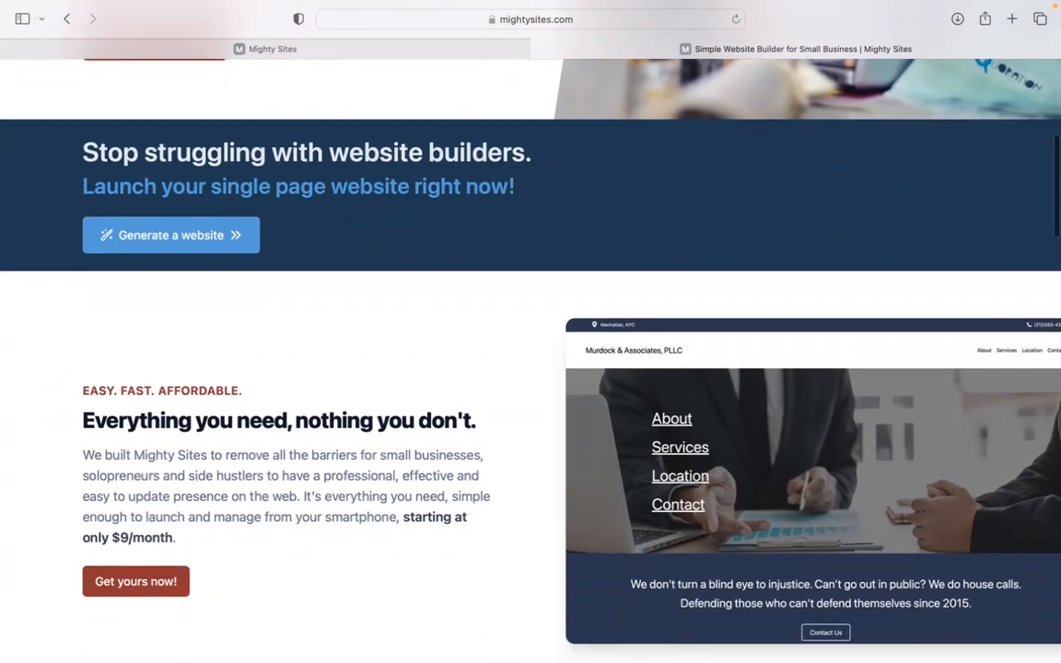
pyautogui.scroll(-2, 531, 359)
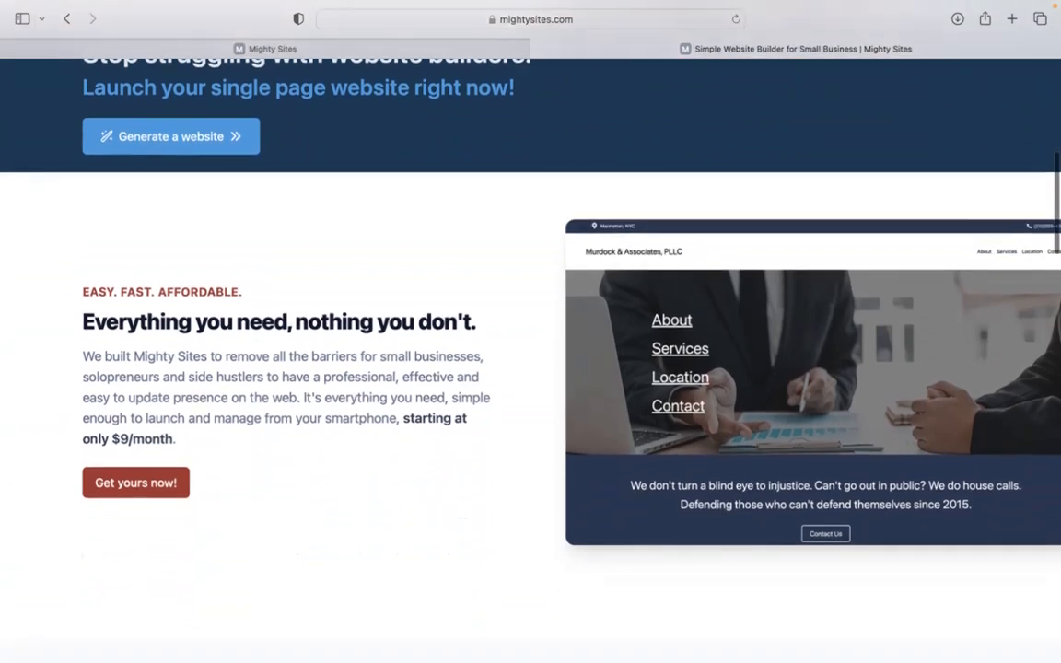
pyautogui.scroll(2, 530, 359)
pyautogui.scroll(-3, 530, 360)
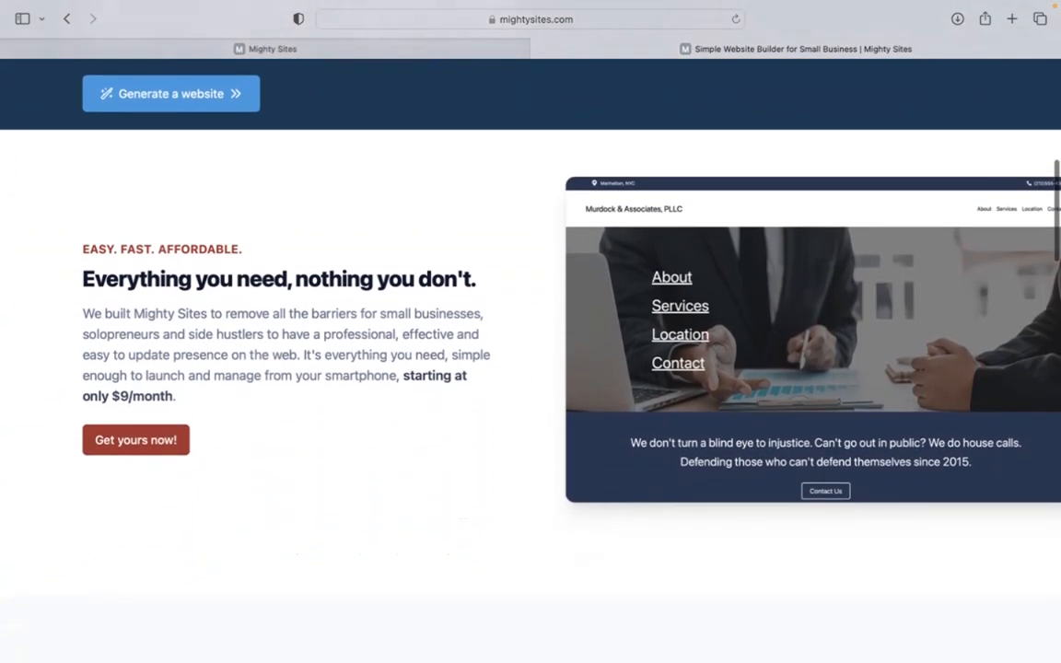
pyautogui.scroll(-1, 530, 360)
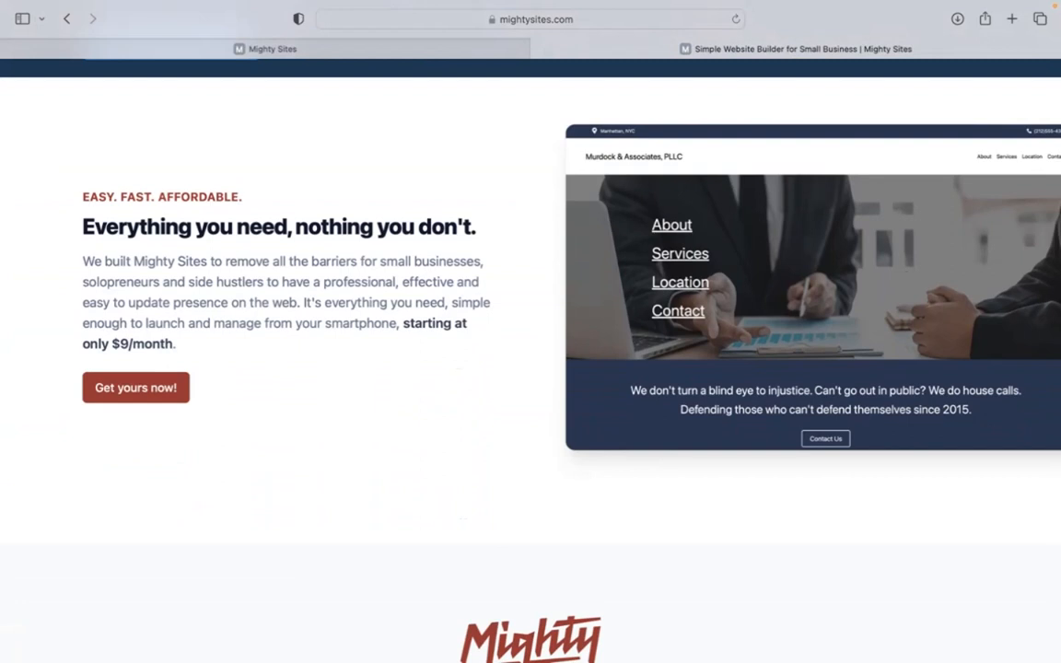
pyautogui.scroll(-1, 530, 359)
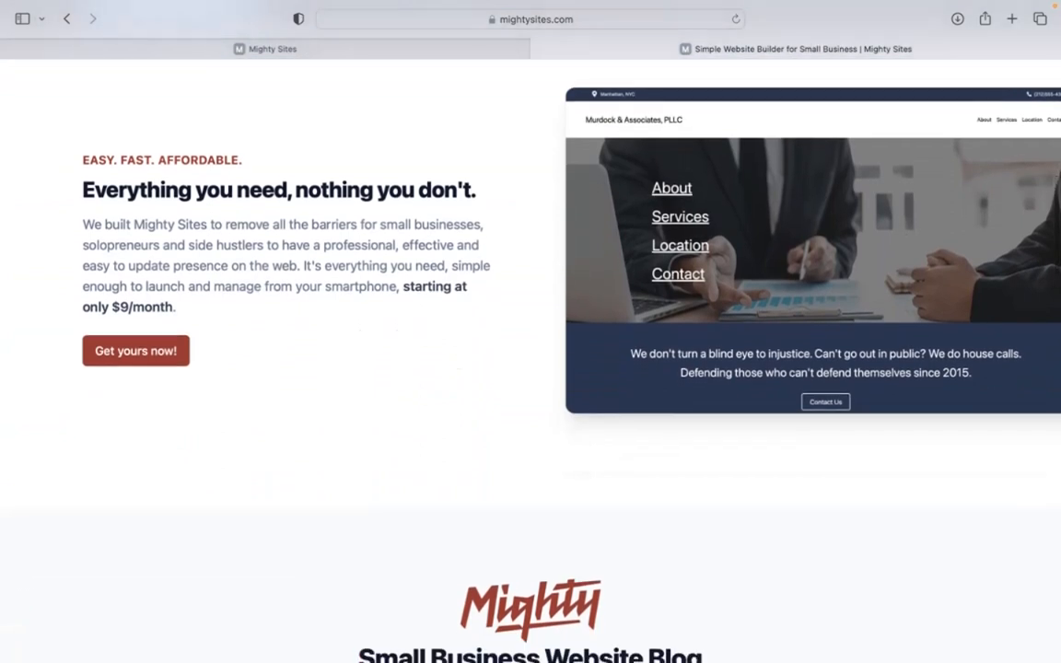
pyautogui.scroll(-7, 530, 359)
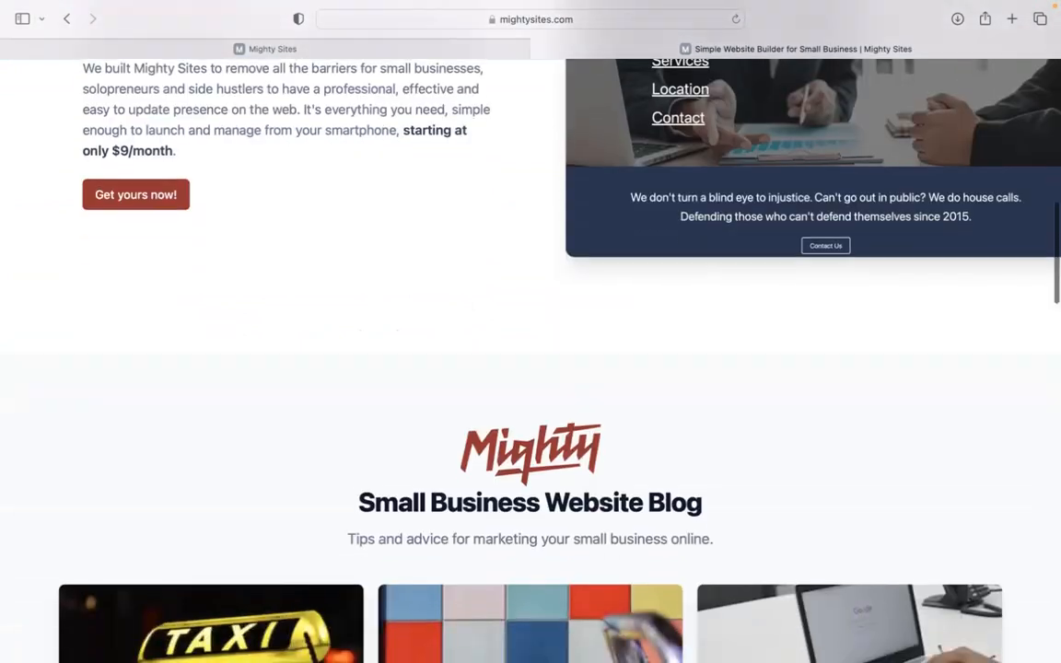
pyautogui.scroll(-8, 531, 360)
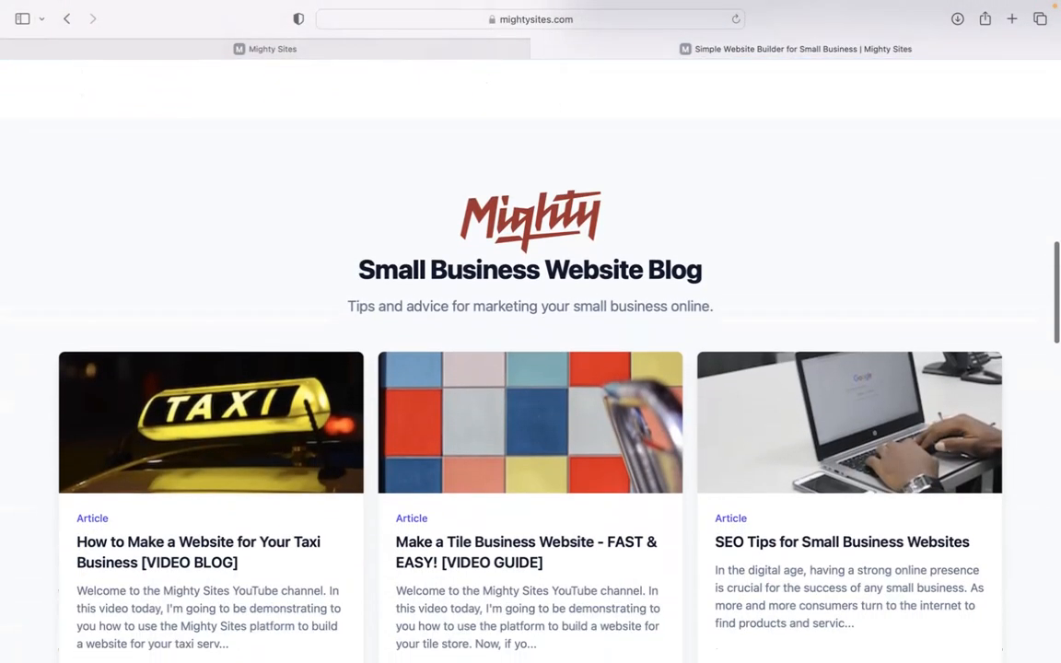
pyautogui.scroll(-8, 530, 360)
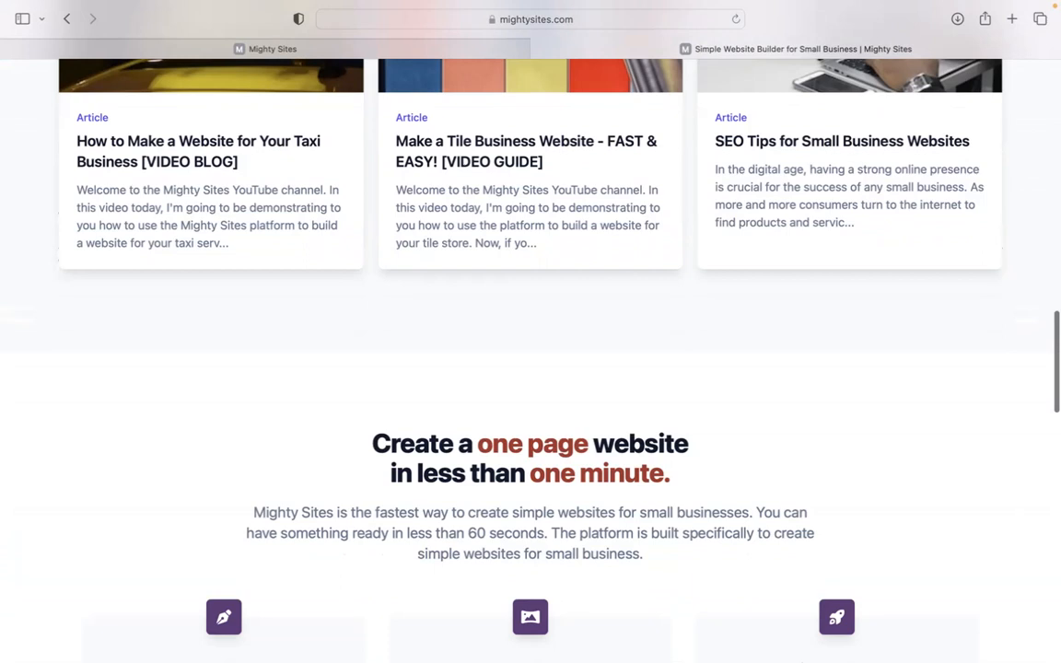
pyautogui.scroll(-5, 530, 360)
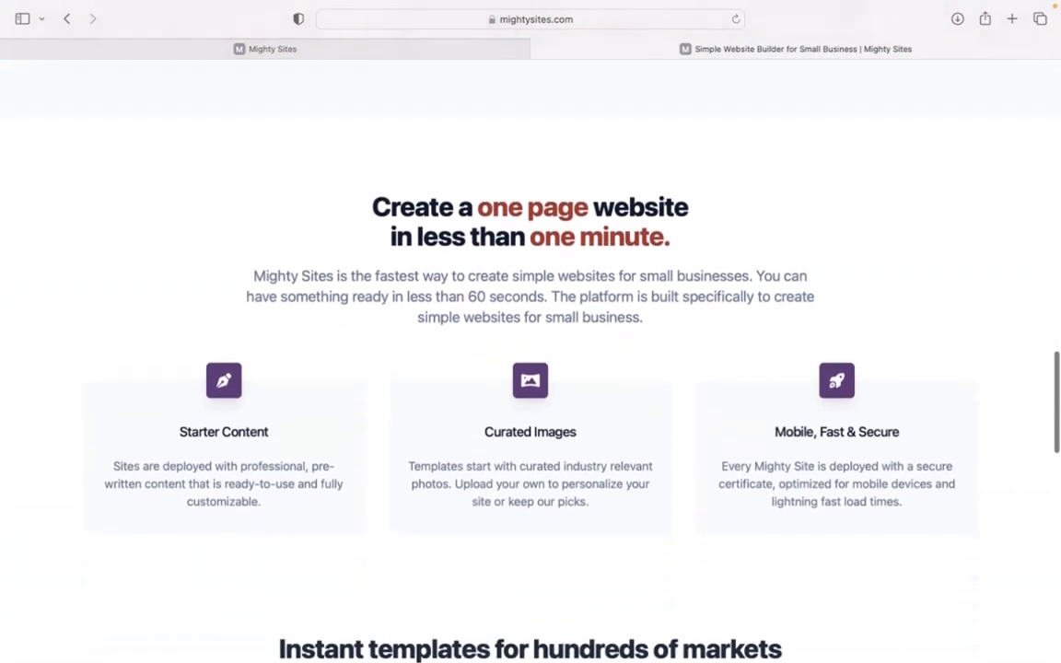
pyautogui.scroll(-6, 396, 144)
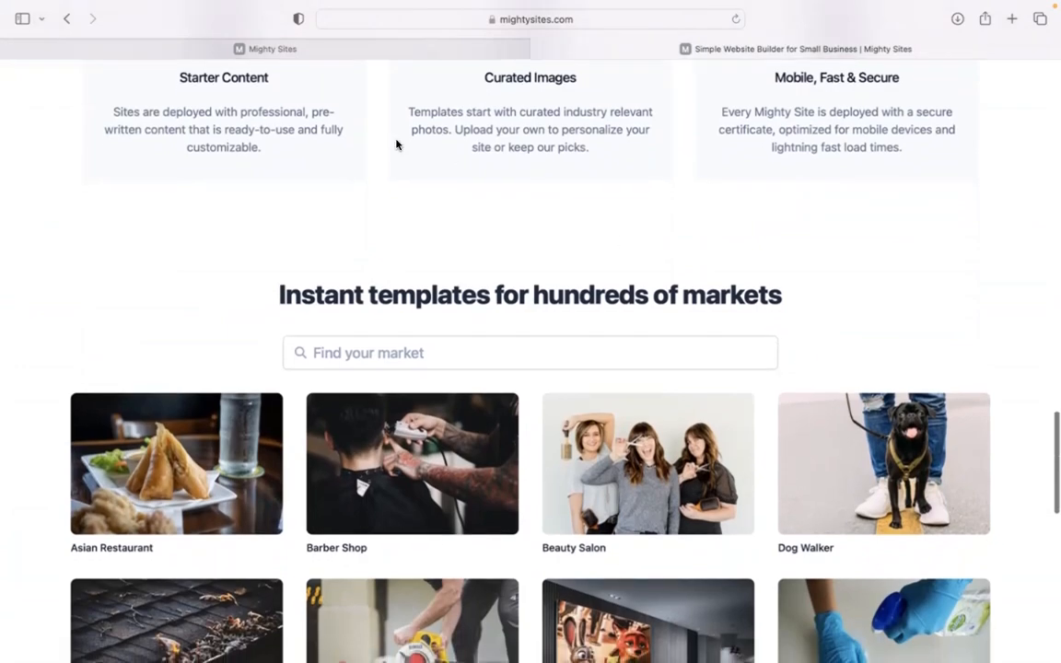
pyautogui.click(406, 49)
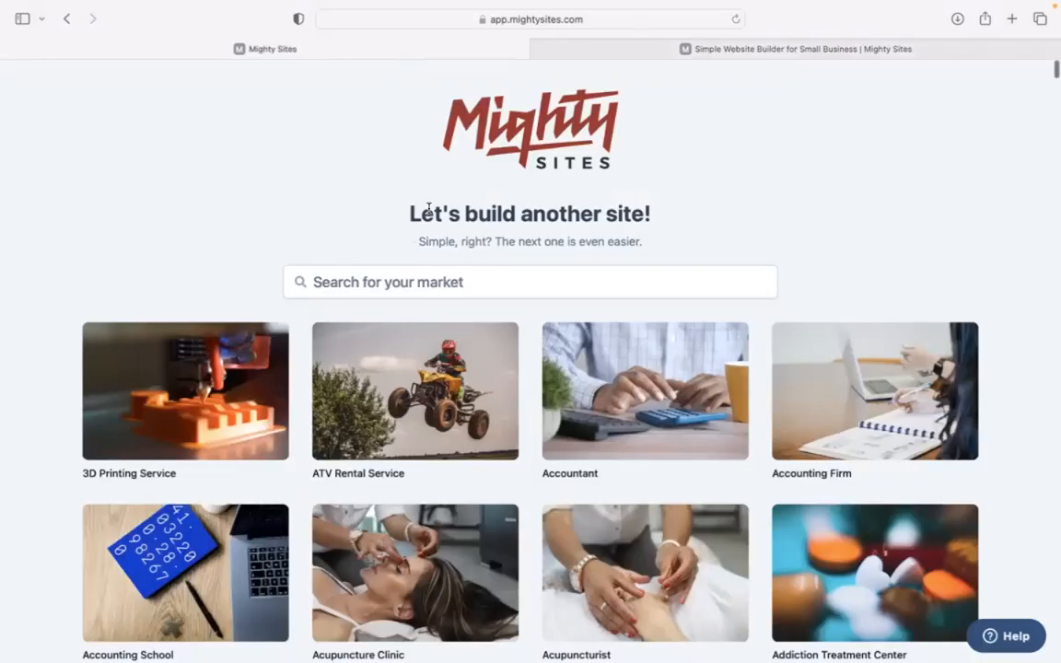
# Search the templates for 'car leas' and pick the Car Leasing Service template
pyautogui.scroll(-10, 374, 239)
pyautogui.scroll(-10, 374, 239)
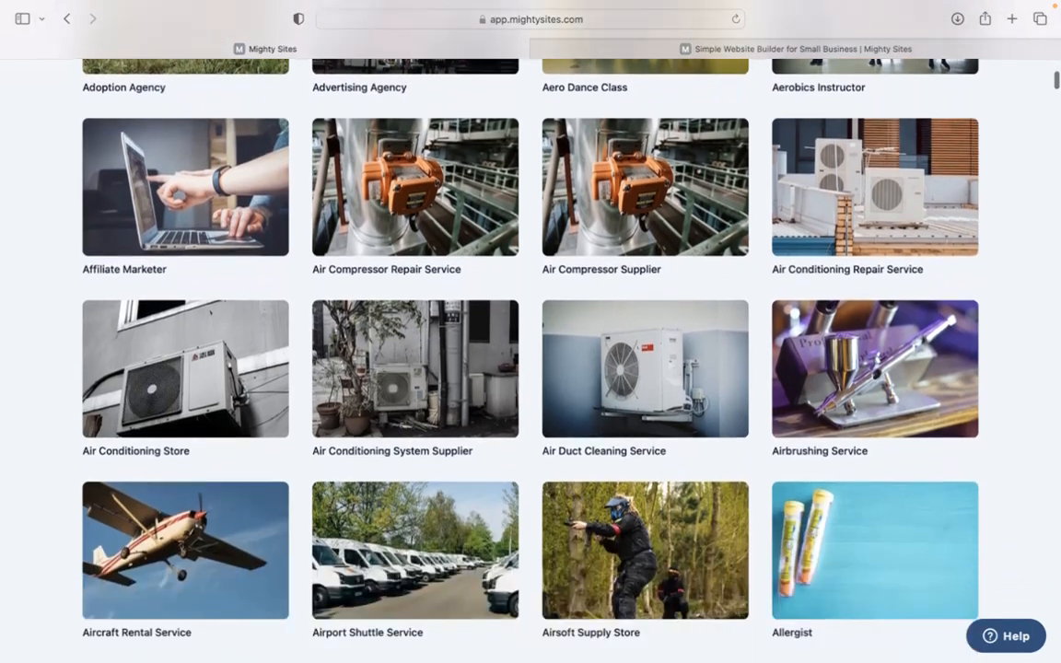
pyautogui.scroll(-8, 531, 359)
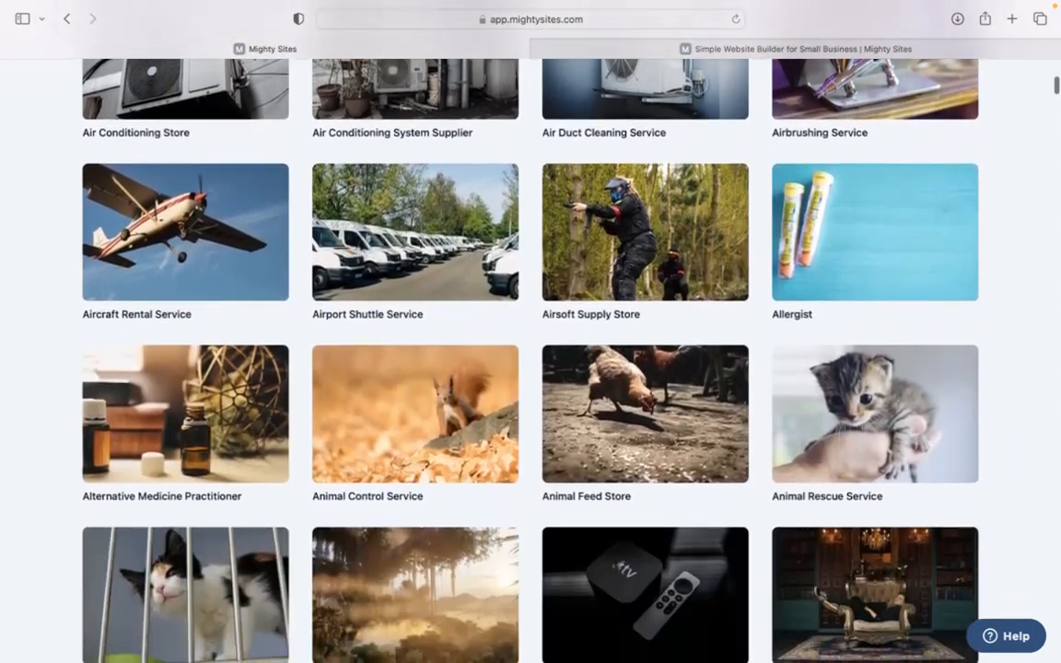
pyautogui.scroll(-9, 530, 359)
pyautogui.scroll(-3, 530, 359)
pyautogui.scroll(20, 530, 359)
pyautogui.scroll(18, 530, 359)
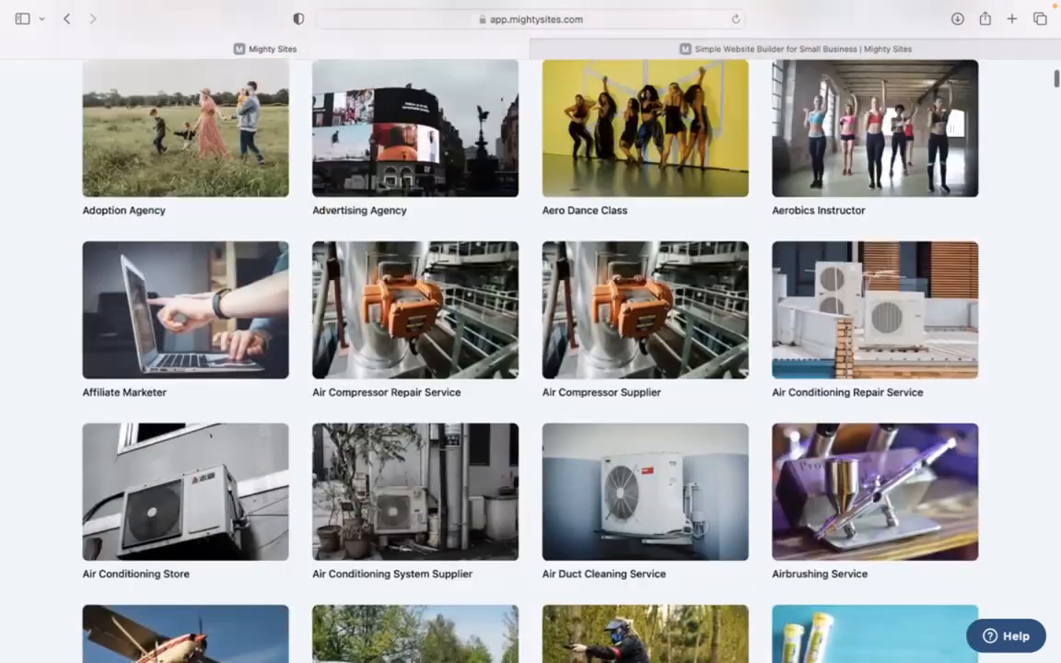
pyautogui.click(517, 272)
pyautogui.write('car leas')
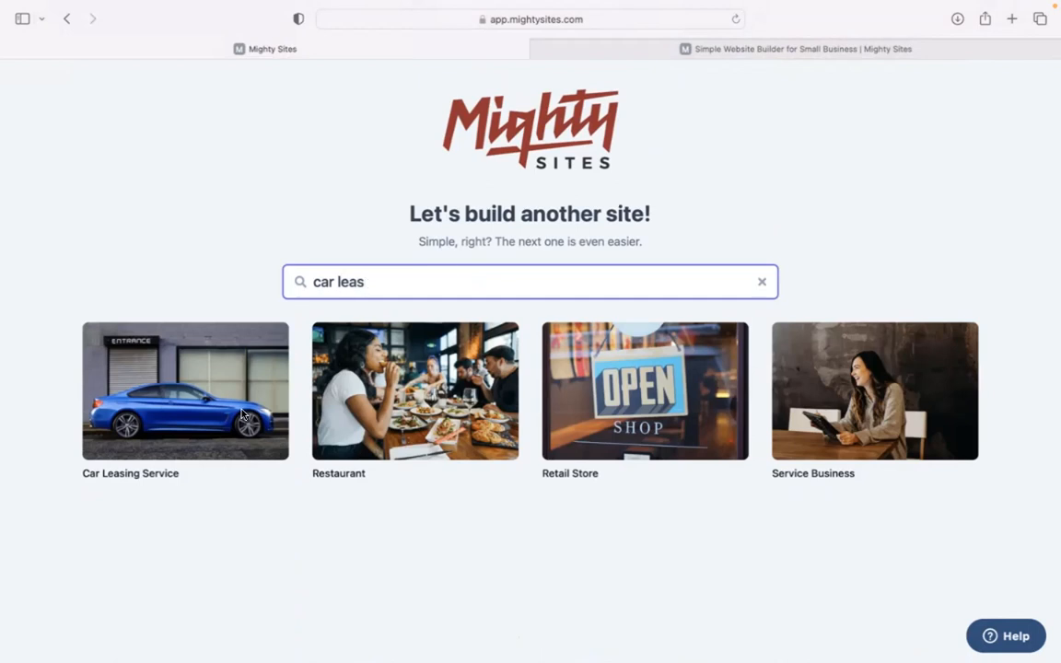
pyautogui.click(188, 396)
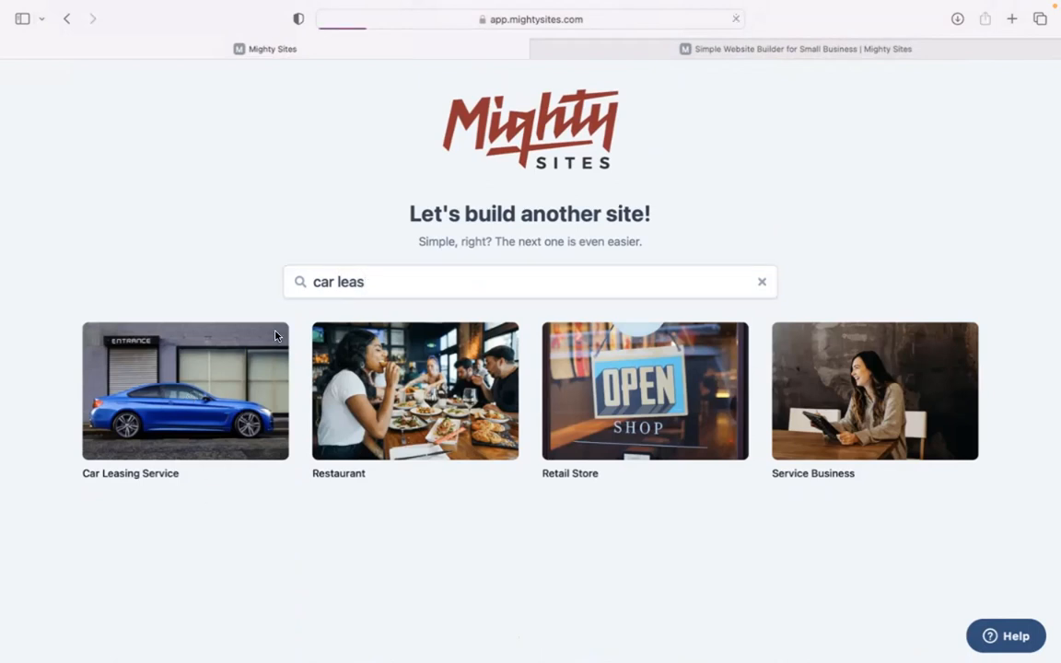
# Enter 'Auto Kings Rentals' as the company name, capitalising Kings and Rentals
pyautogui.write('Auto kings rentals')
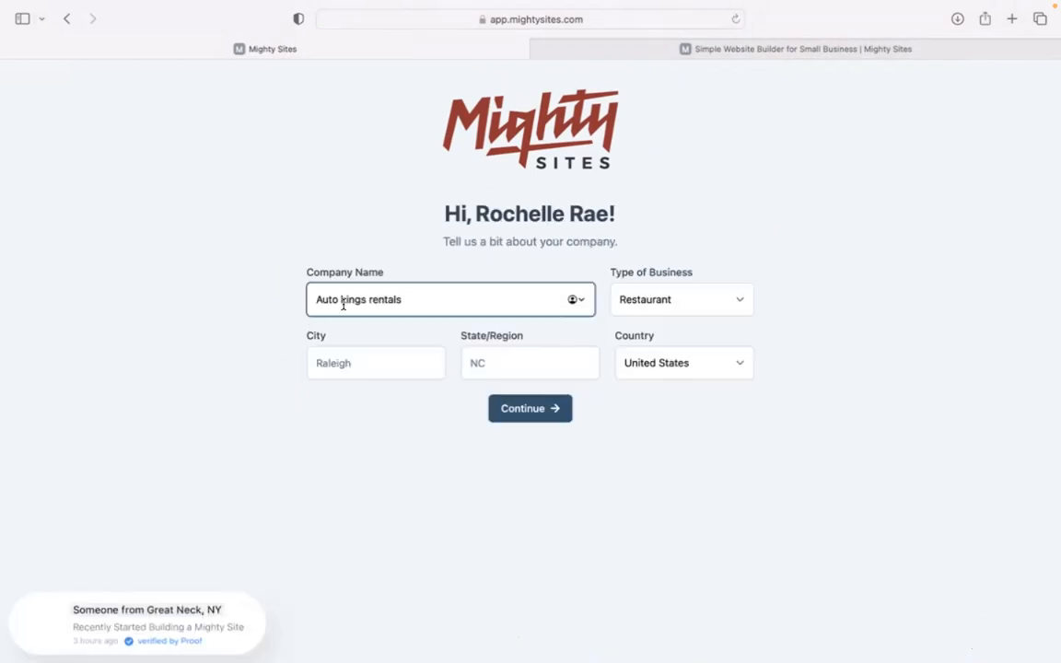
pyautogui.click(342, 300)
pyautogui.press('BackSpace')
pyautogui.write('K')
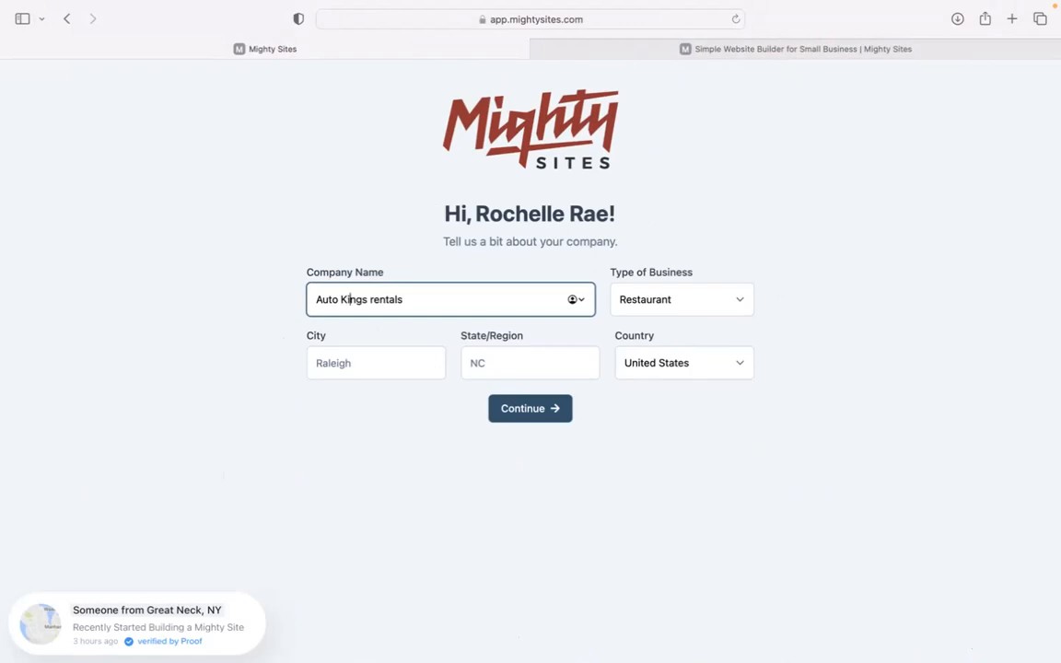
pyautogui.click(374, 300)
pyautogui.press('BackSpace')
pyautogui.write('R')
# Set the location to Denver, Colorado, choose Service as business type, and generate the site
pyautogui.click(363, 352)
pyautogui.write('Denver')
pyautogui.click(490, 368)
pyautogui.write('Colorado')
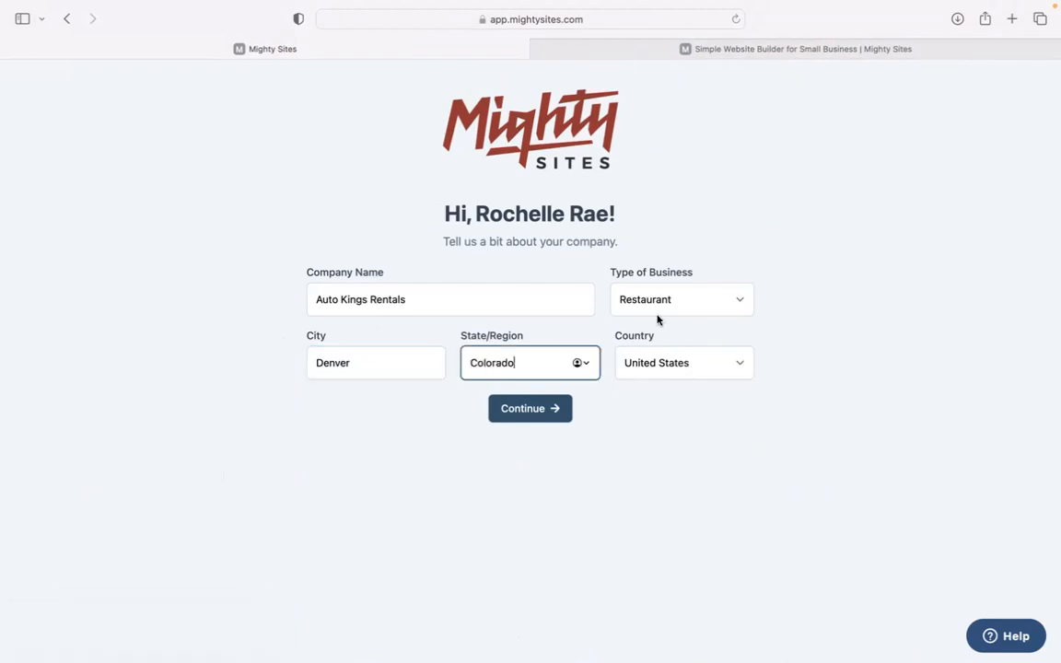
pyautogui.click(657, 314)
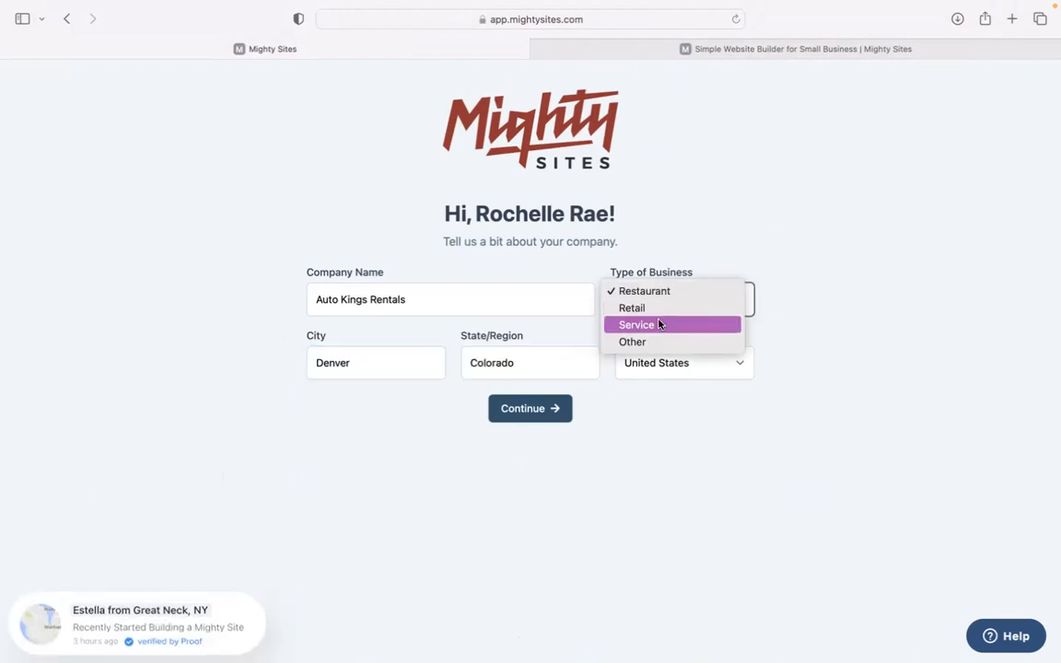
pyautogui.click(660, 326)
pyautogui.click(563, 408)
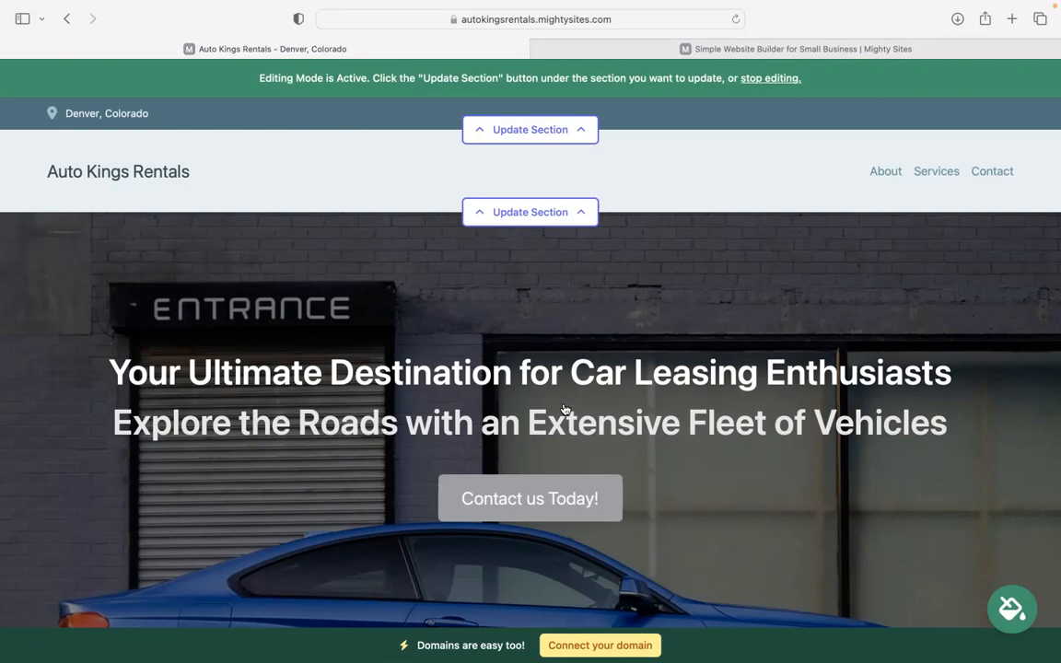
pyautogui.scroll(-5, 530, 350)
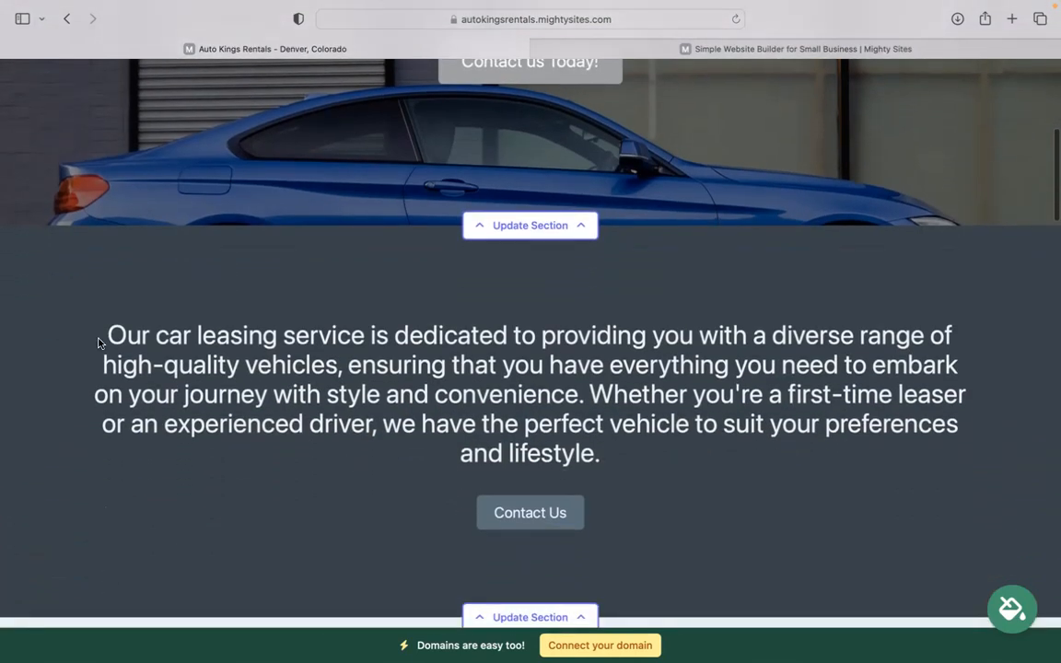
pyautogui.moveTo(99, 343); pyautogui.dragTo(892, 465)
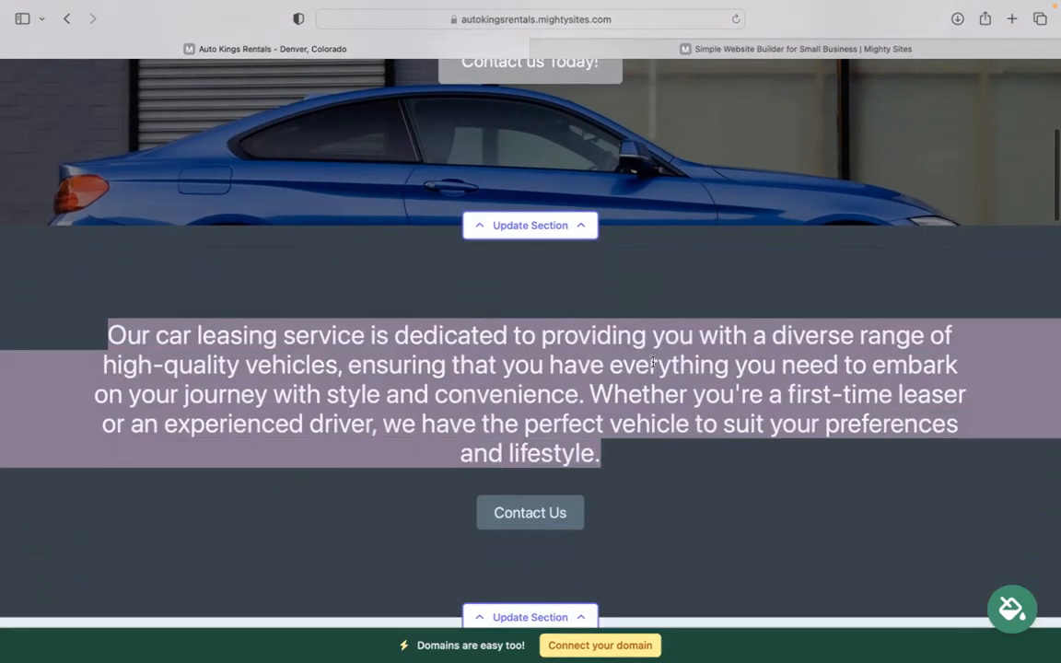
pyautogui.click(398, 317)
pyautogui.scroll(-5, 398, 317)
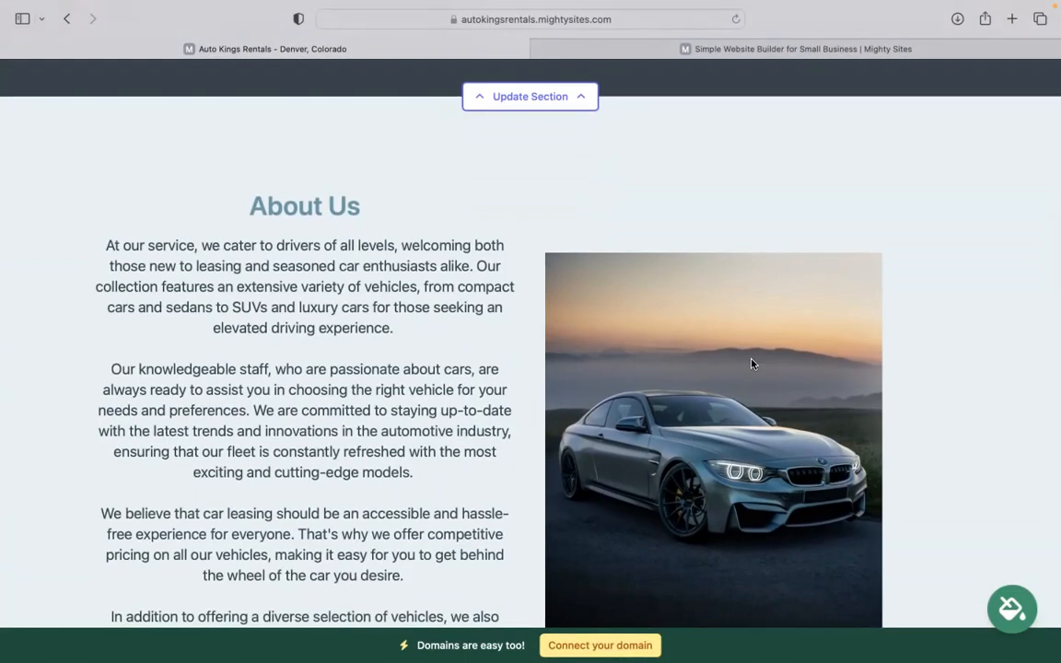
pyautogui.scroll(-2, 750, 364)
pyautogui.scroll(-12, 751, 364)
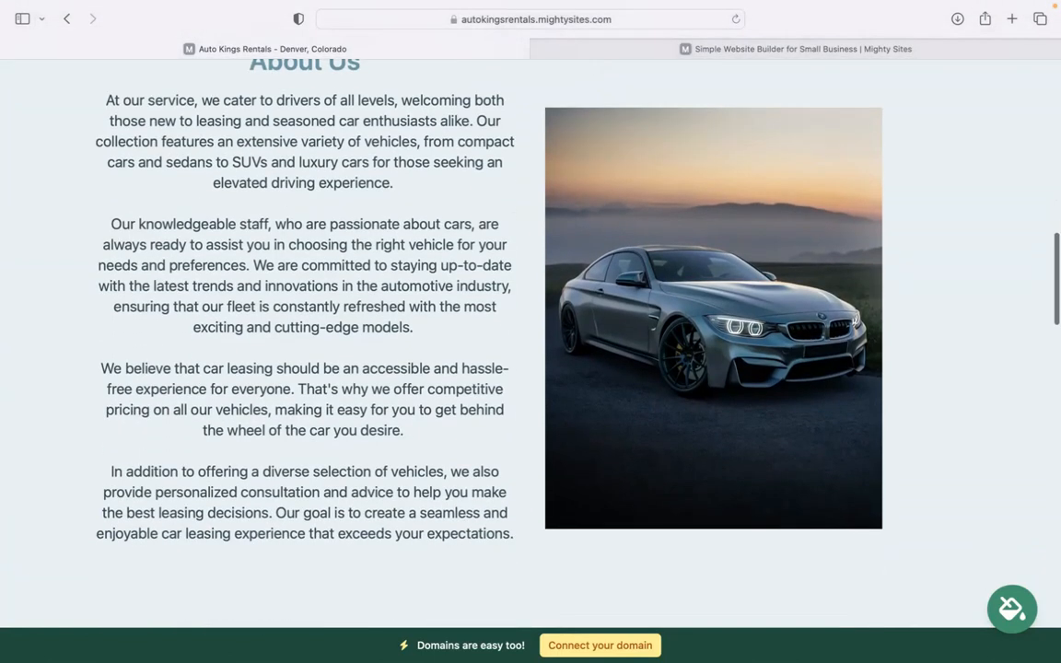
pyautogui.scroll(-7, 740, 214)
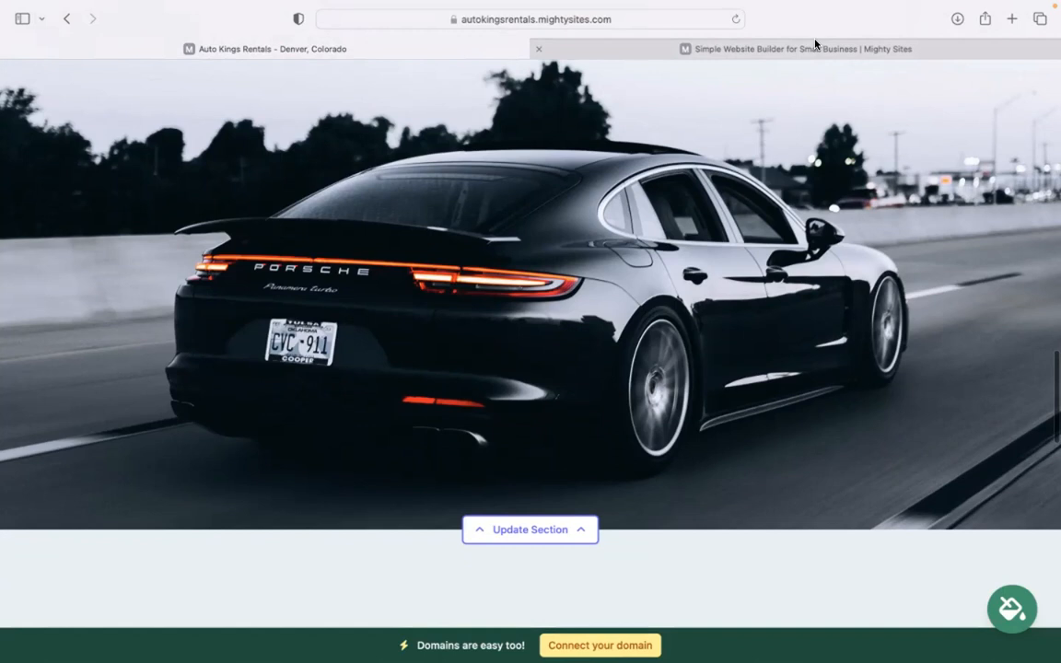
pyautogui.scroll(-7, 811, 42)
pyautogui.moveTo(811, 43)
pyautogui.scroll(-4, 811, 42)
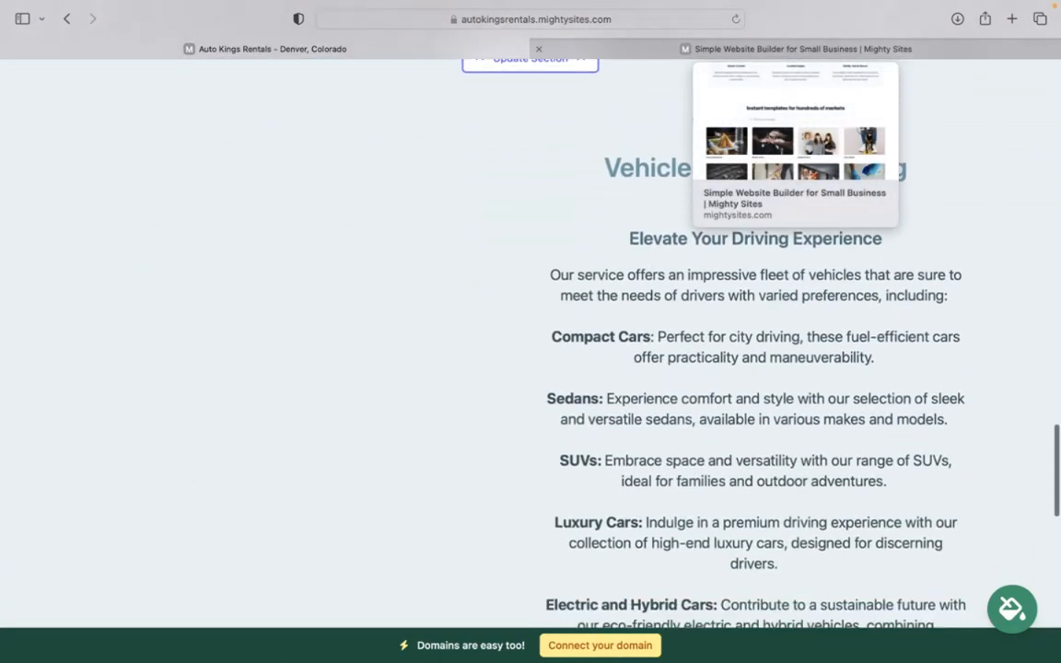
pyautogui.moveTo(621, 166); pyautogui.dragTo(716, 547)
pyautogui.click(684, 520)
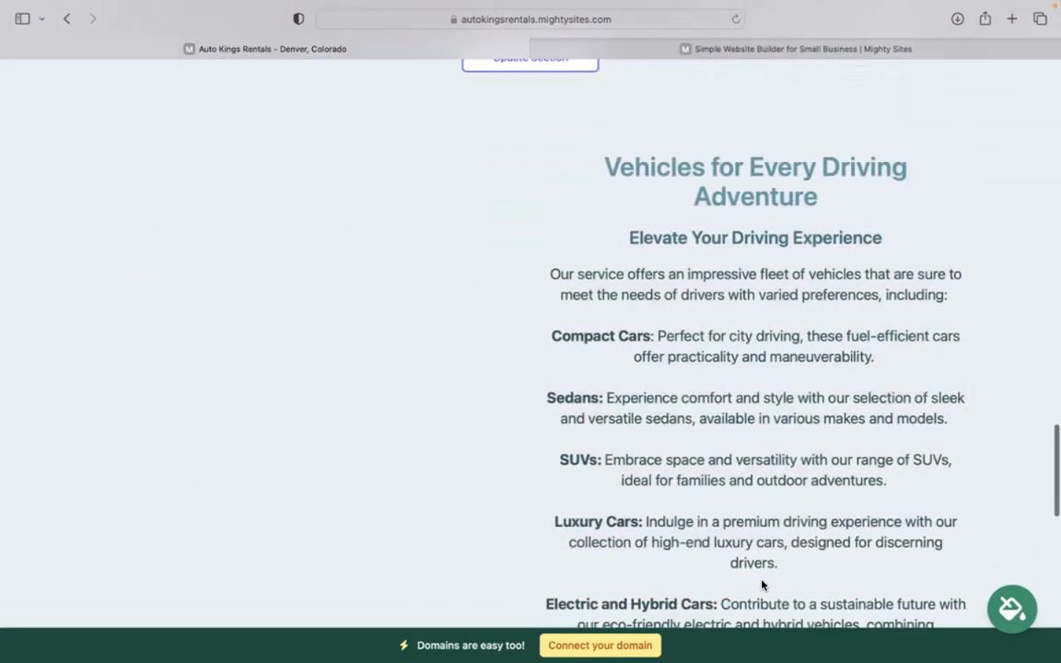
pyautogui.scroll(-2, 684, 520)
pyautogui.scroll(-2, 531, 341)
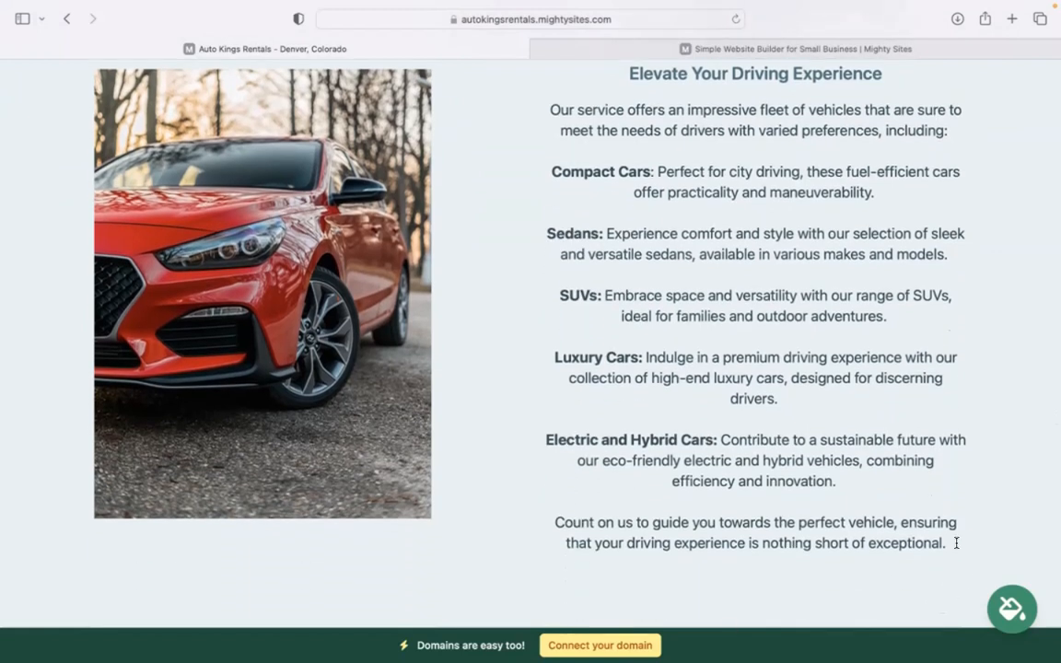
pyautogui.moveTo(956, 544); pyautogui.dragTo(639, 223)
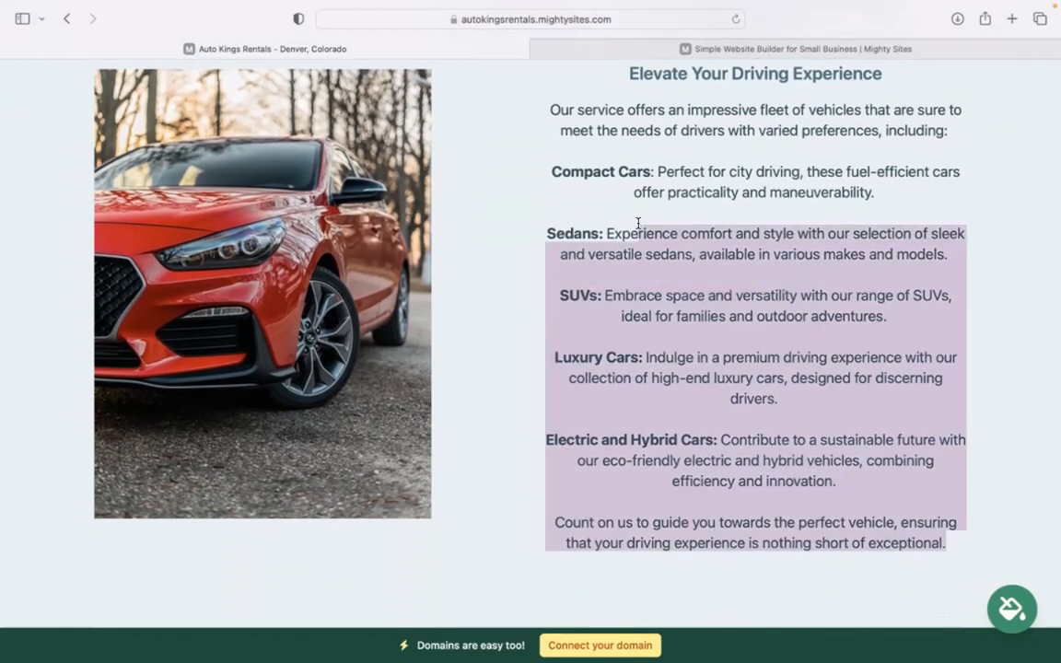
pyautogui.scroll(-7, 639, 223)
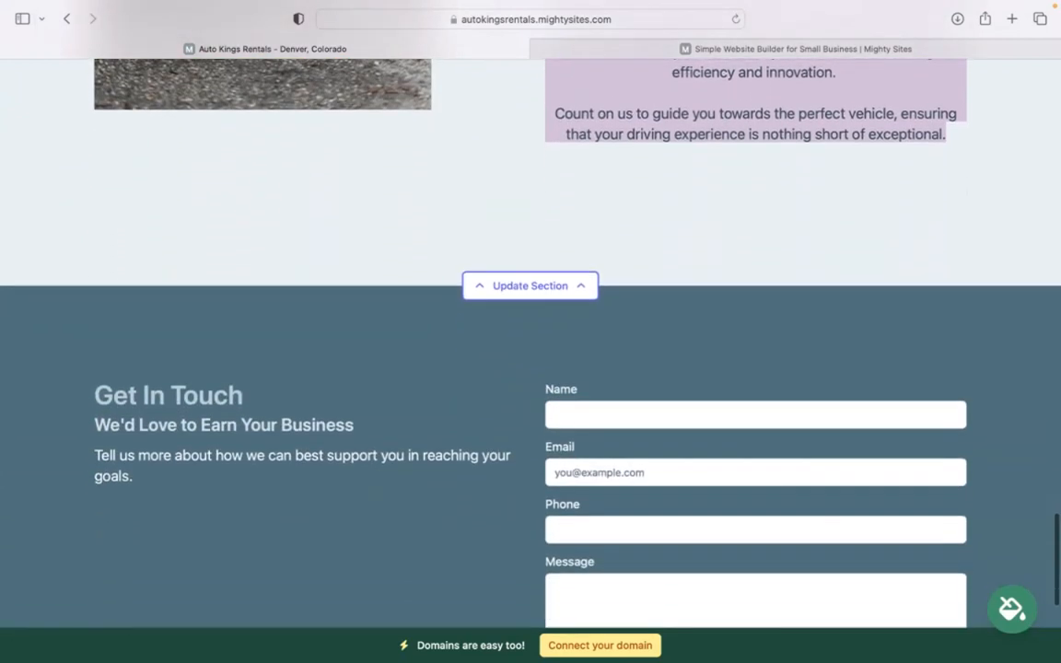
pyautogui.scroll(8, 639, 223)
pyautogui.scroll(15, 530, 331)
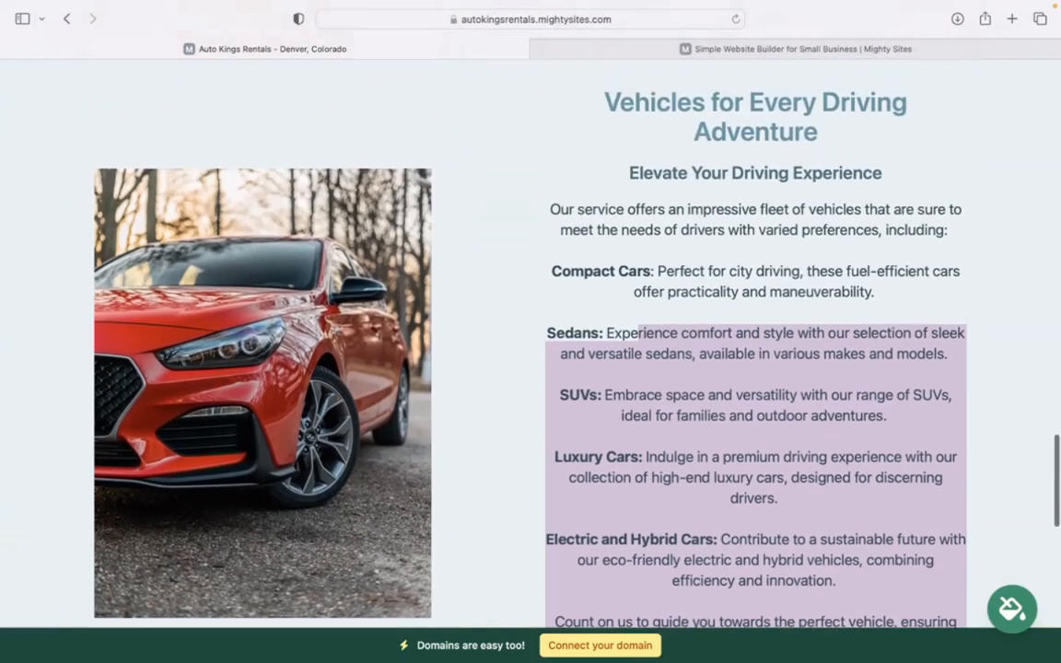
pyautogui.scroll(20, 530, 332)
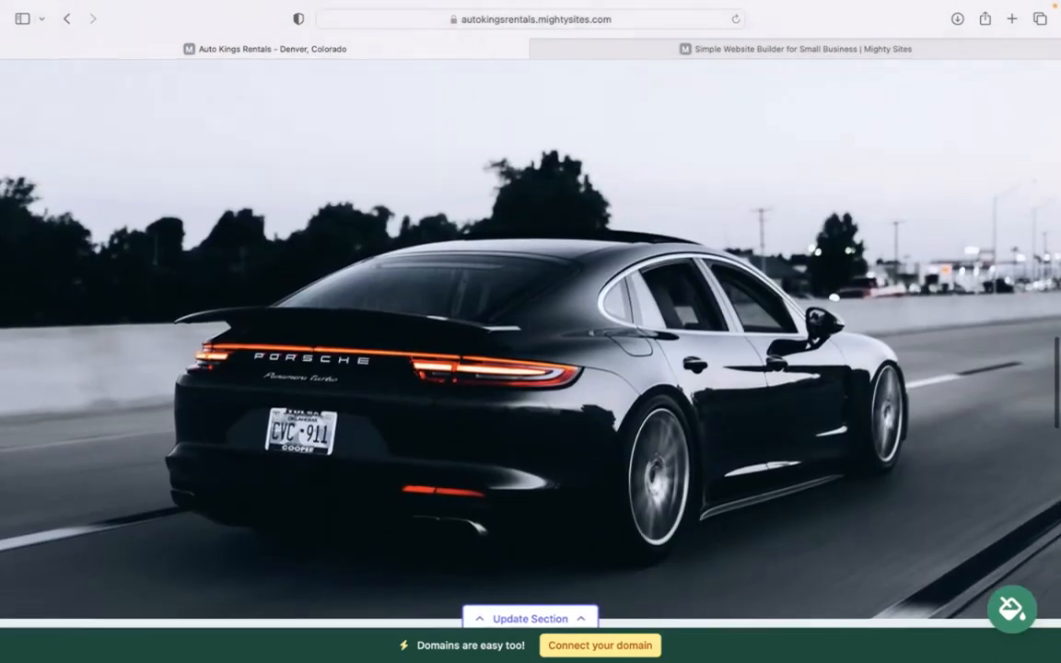
pyautogui.scroll(12, 531, 331)
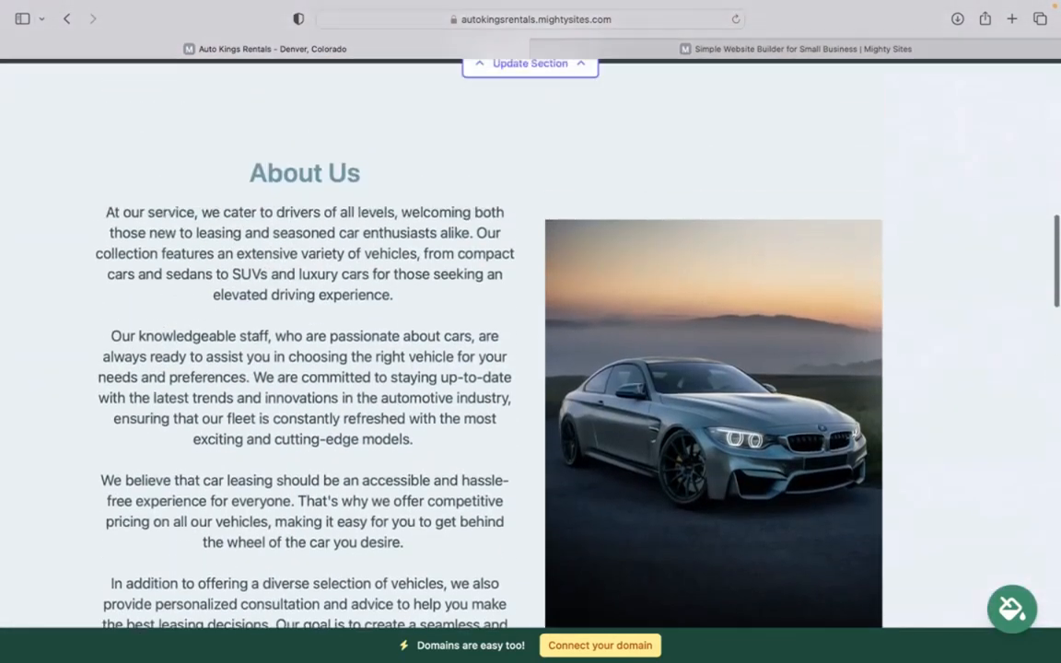
pyautogui.scroll(9, 530, 331)
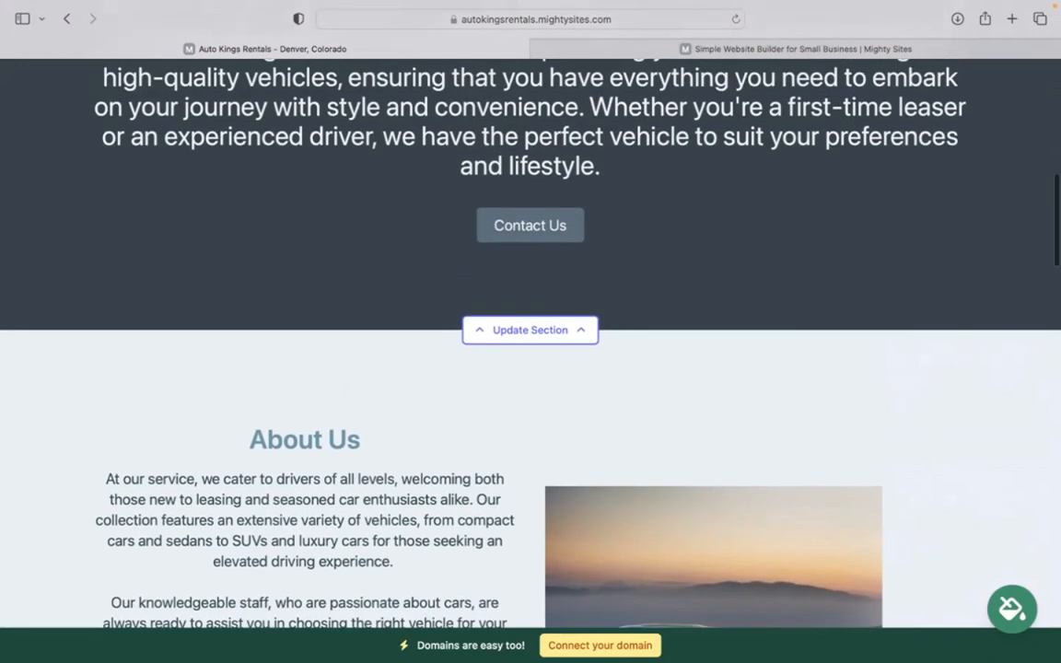
pyautogui.scroll(10, 530, 331)
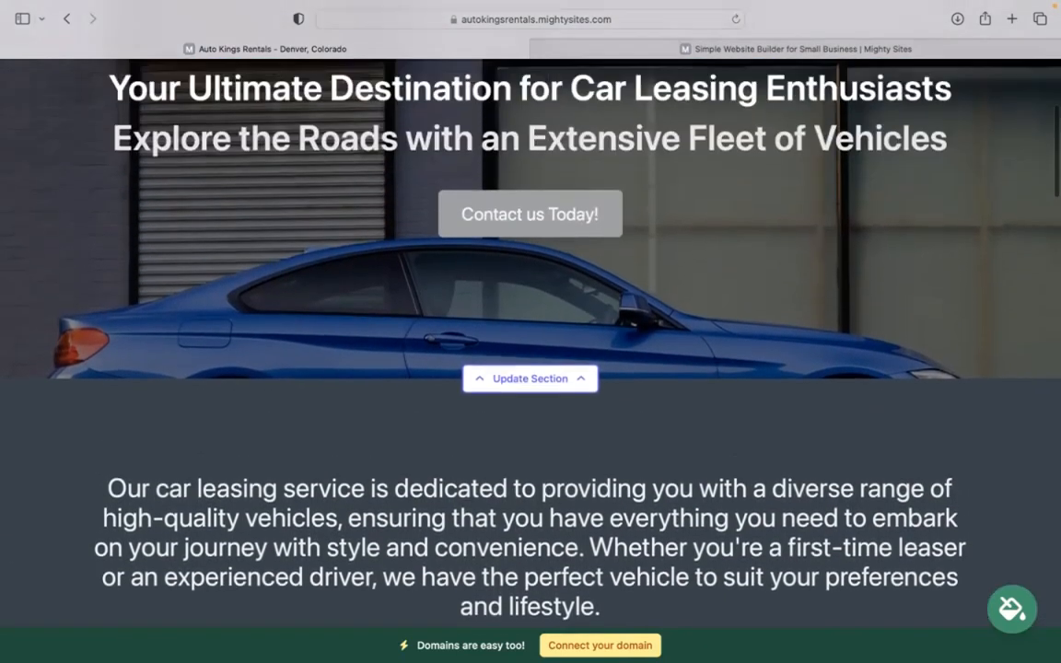
pyautogui.scroll(2, 530, 331)
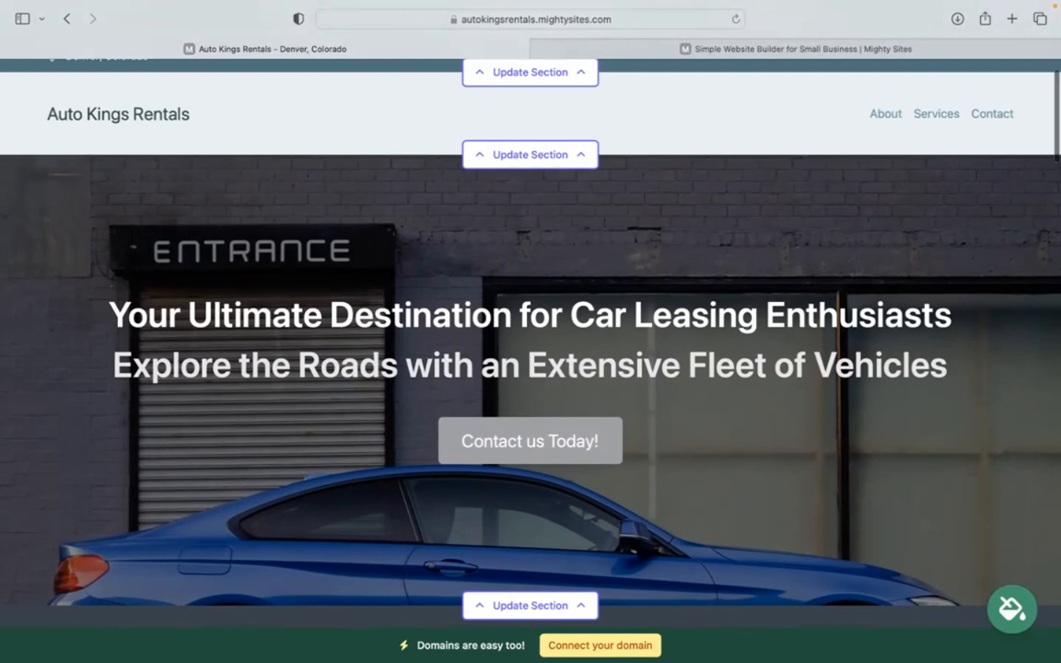
pyautogui.scroll(2, 530, 332)
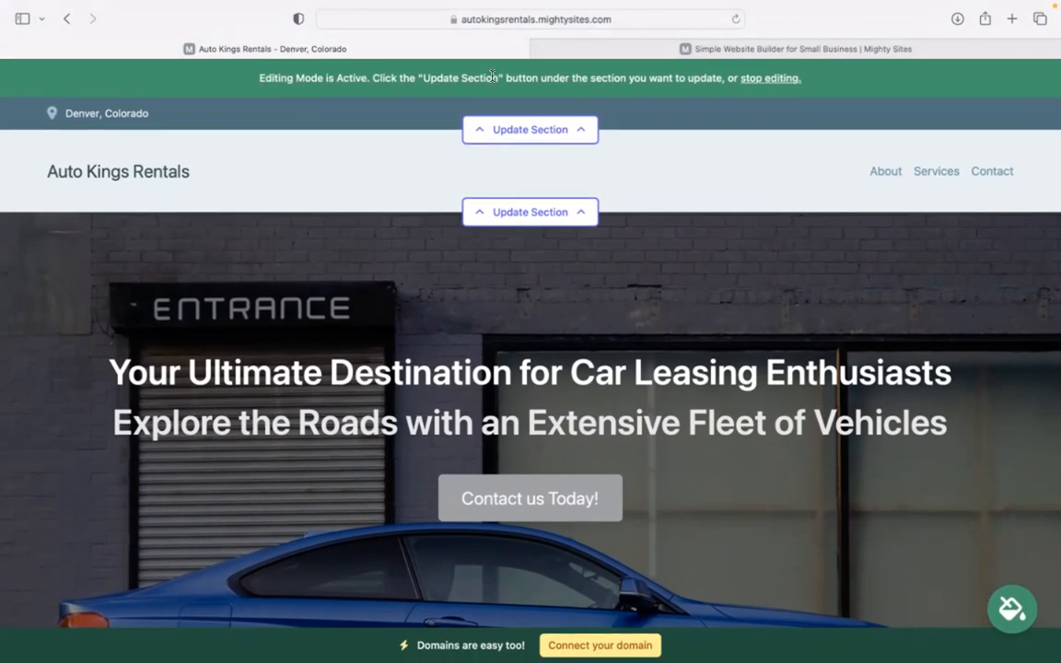
# Save the business email (shown on site), phone number, street address and postal code in the location bar
pyautogui.click(538, 129)
pyautogui.click(553, 246)
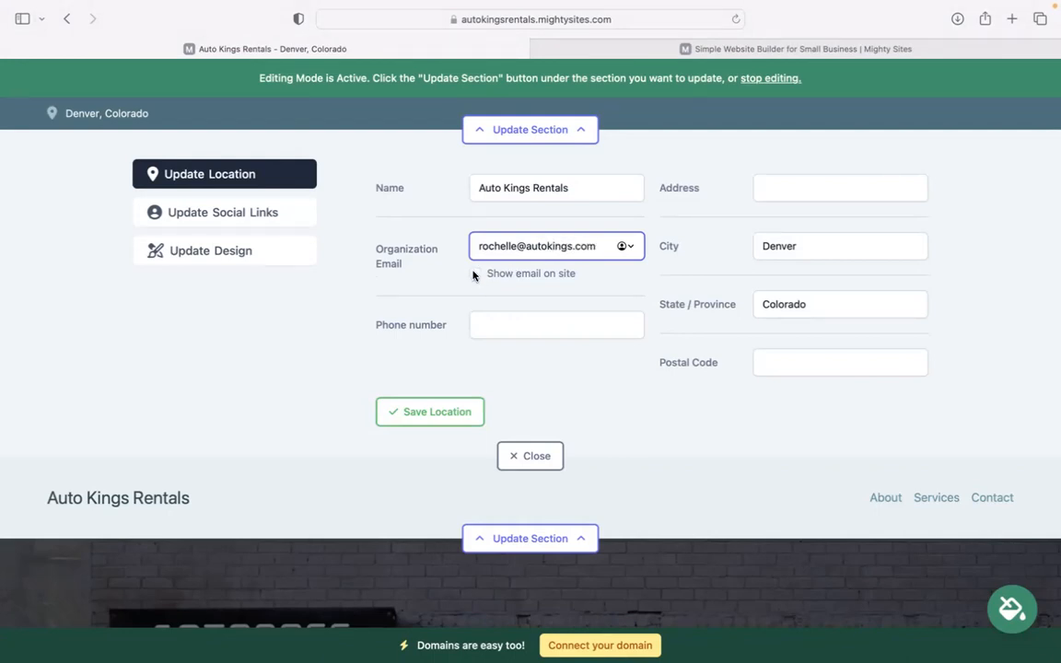
pyautogui.click(475, 273)
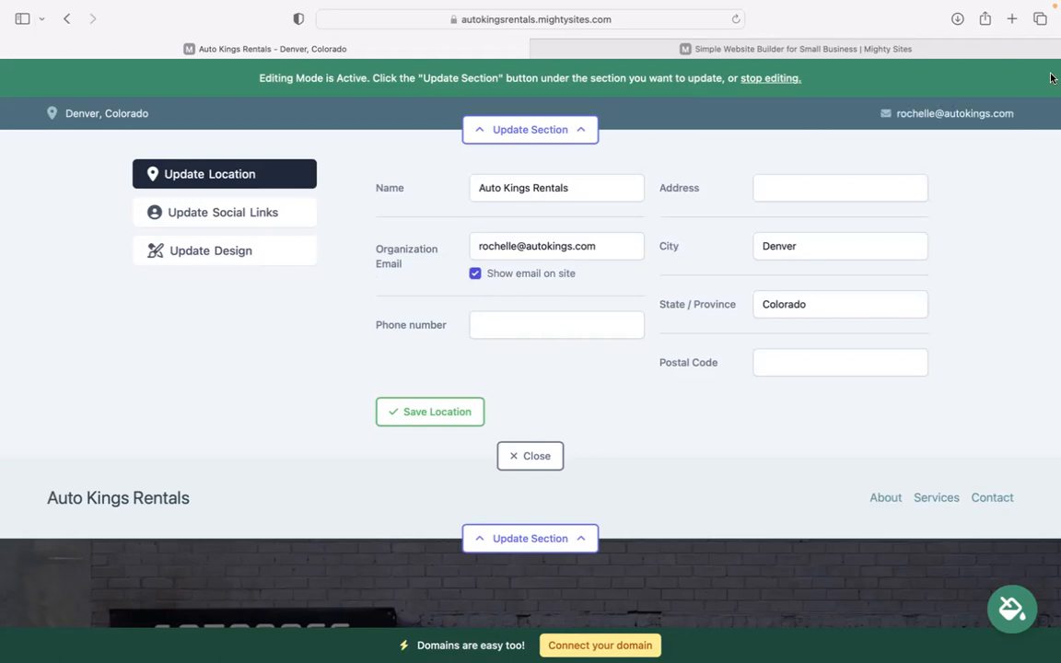
pyautogui.click(514, 321)
pyautogui.write('494-39393')
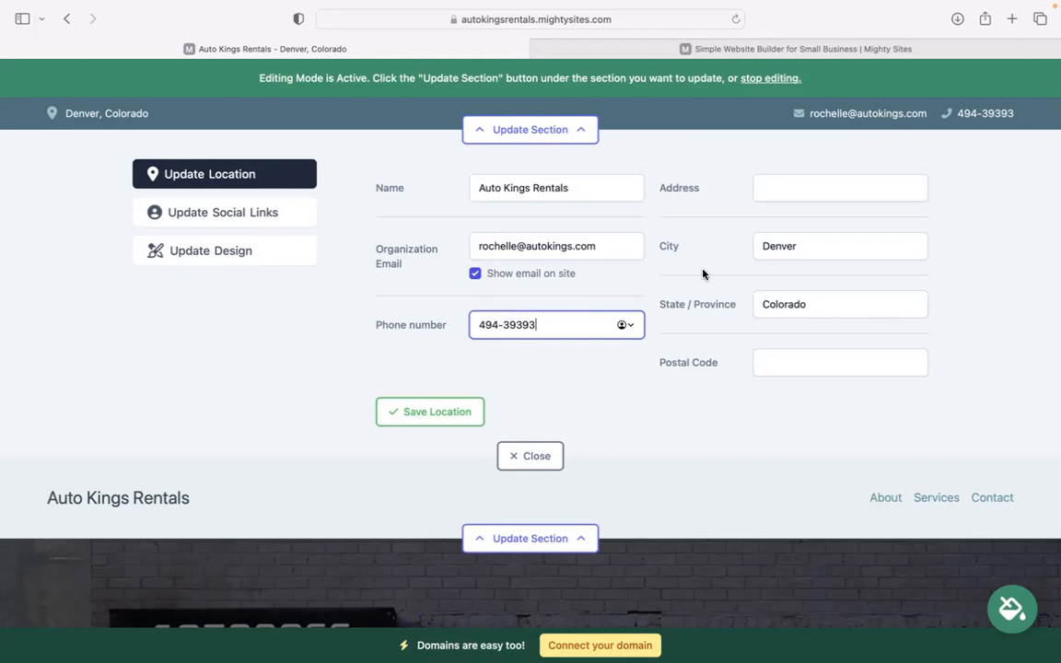
pyautogui.click(776, 186)
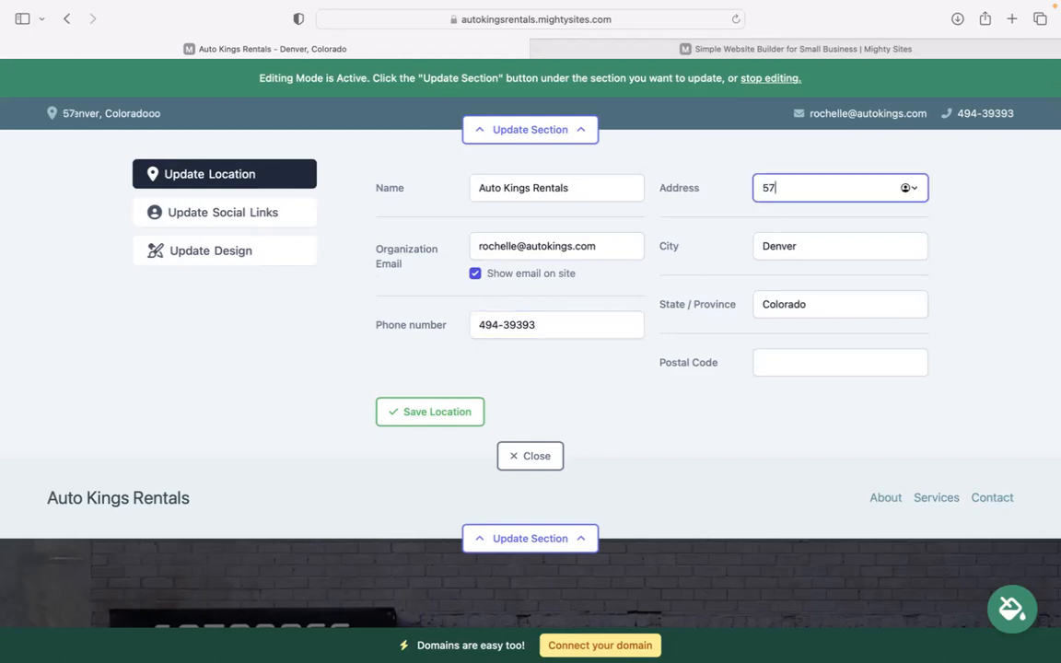
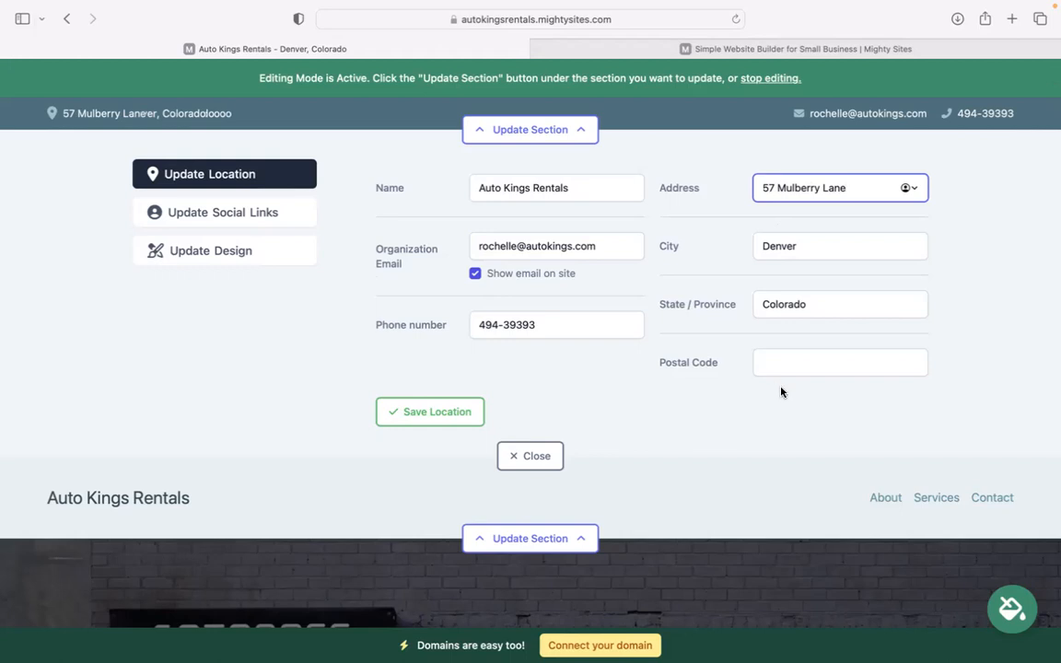
pyautogui.click(781, 392)
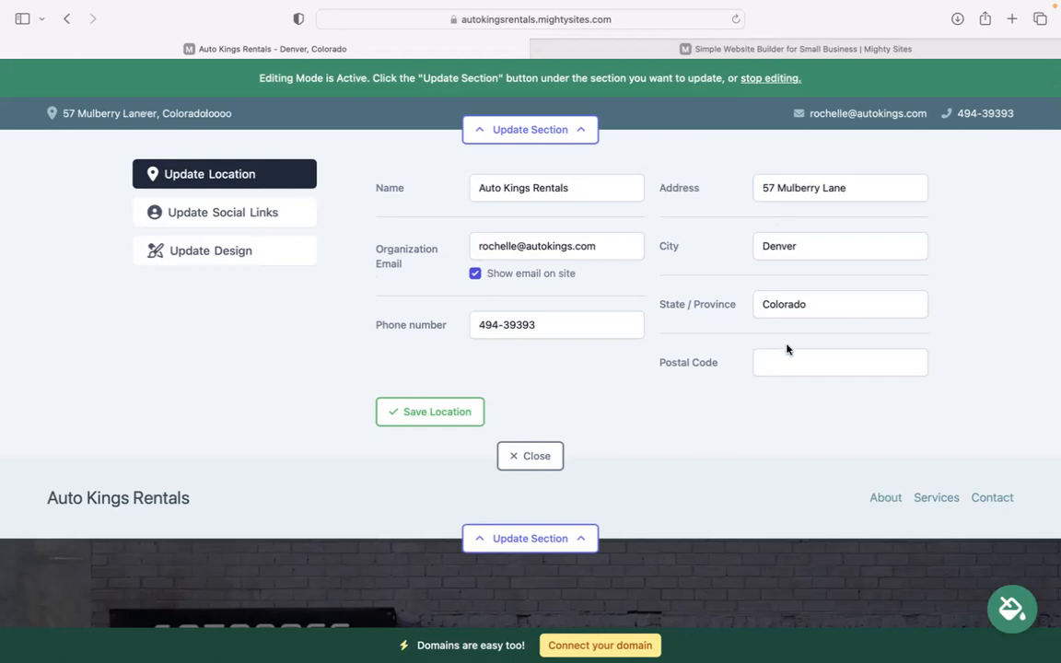
pyautogui.click(791, 355)
pyautogui.write('3949')
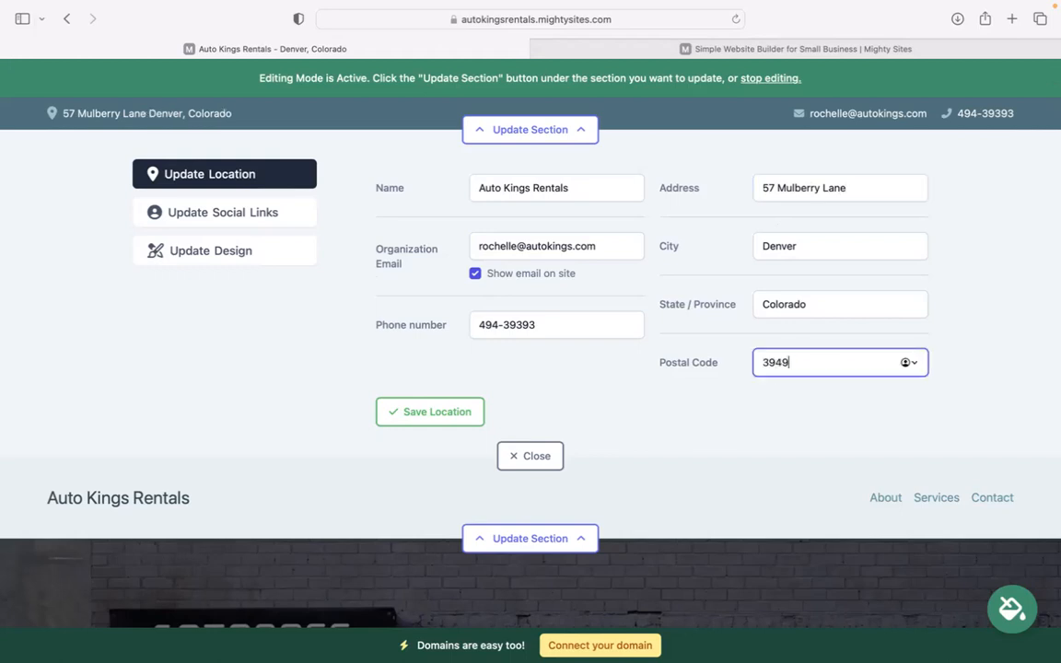
pyautogui.click(465, 410)
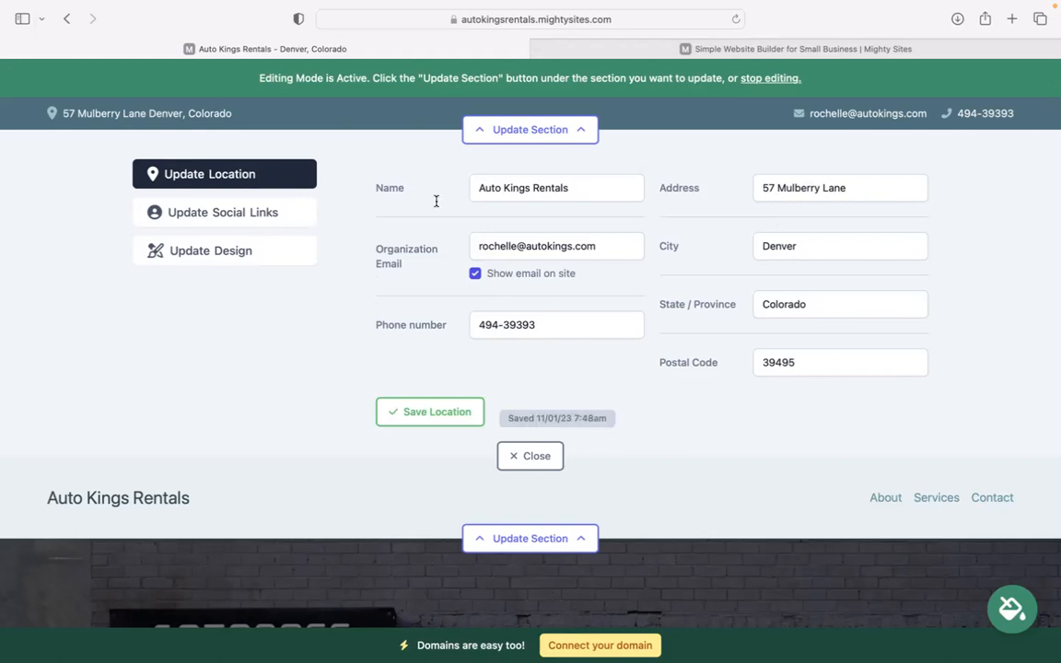
# Add an Instagram social link to the header and close the editor
pyautogui.click(223, 212)
pyautogui.write('mighty sites')
pyautogui.click(422, 442)
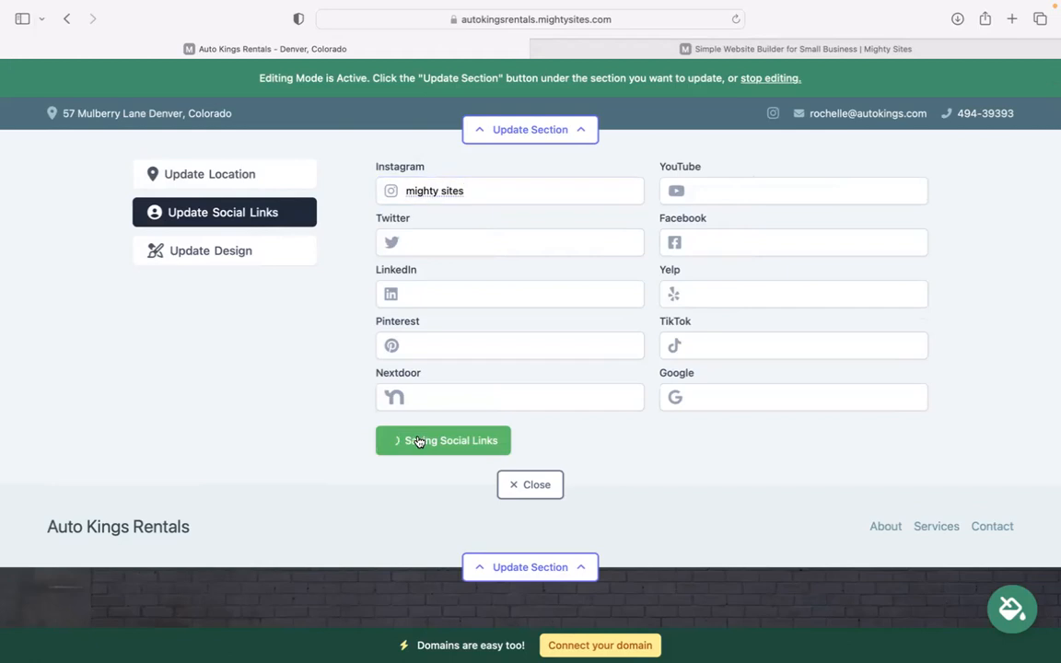
pyautogui.click(551, 485)
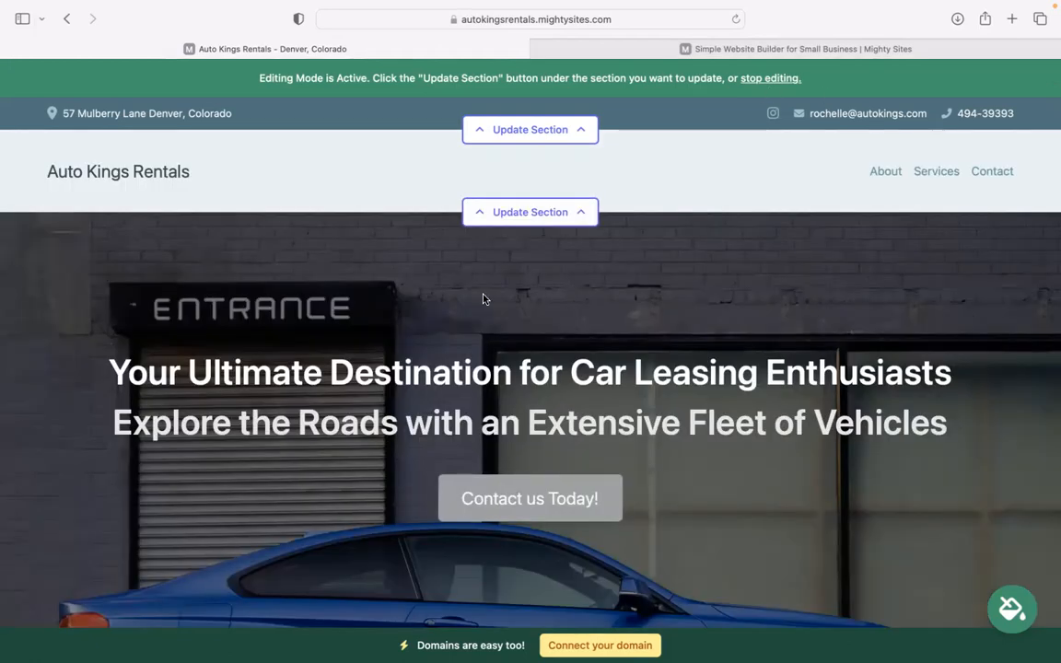
# Upload 'Mighty Sites Logo YouTube.png' as the header logo, save it and make it bigger
pyautogui.click(544, 212)
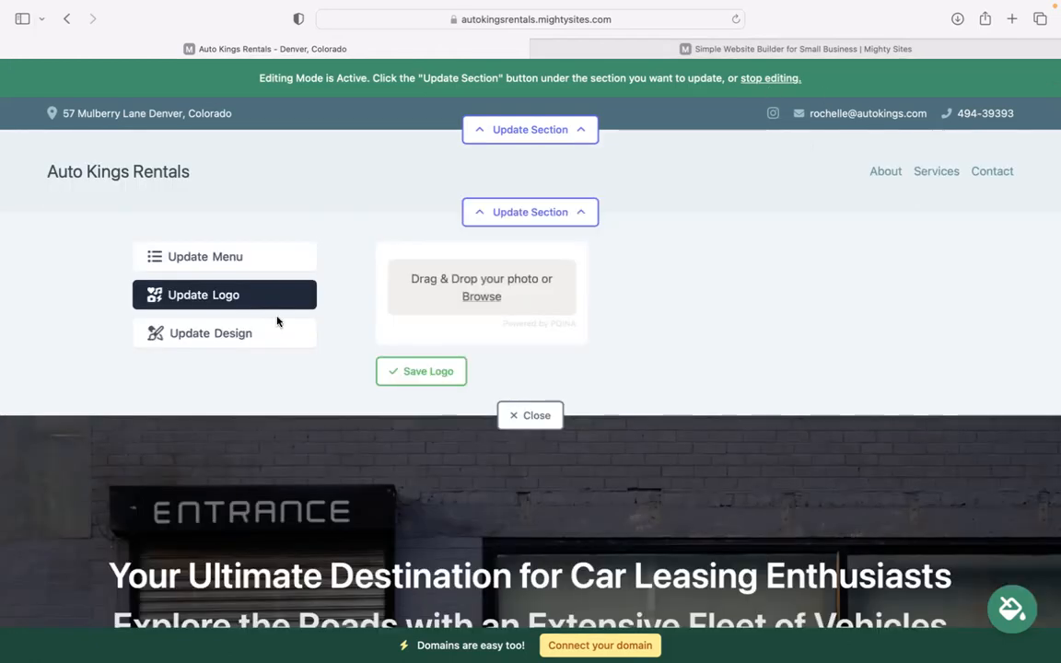
pyautogui.click(475, 305)
pyautogui.click(442, 340)
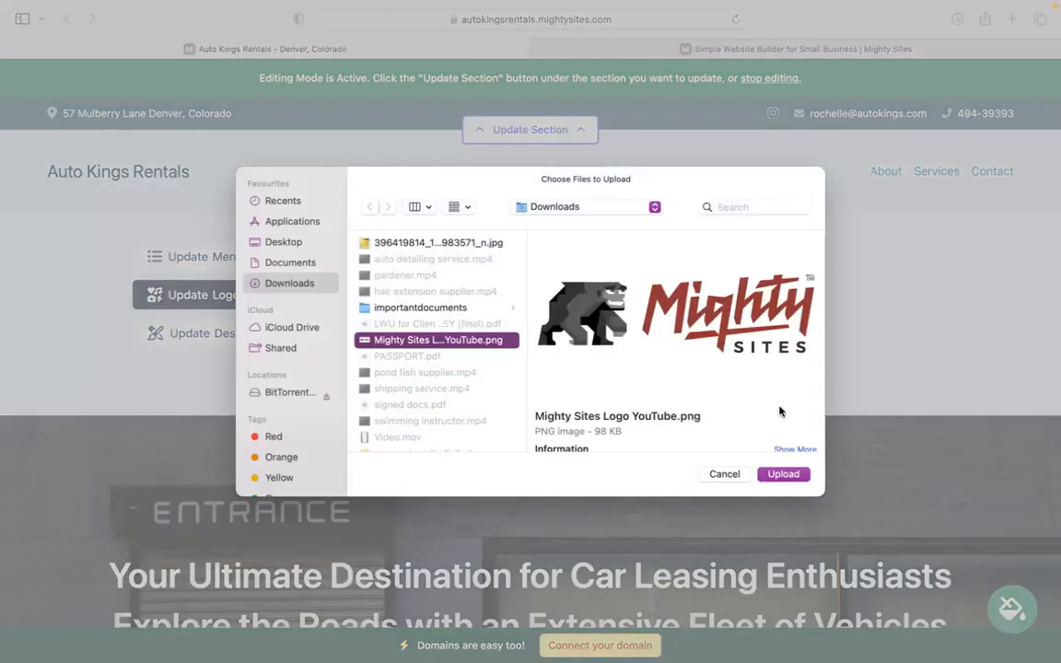
pyautogui.click(783, 474)
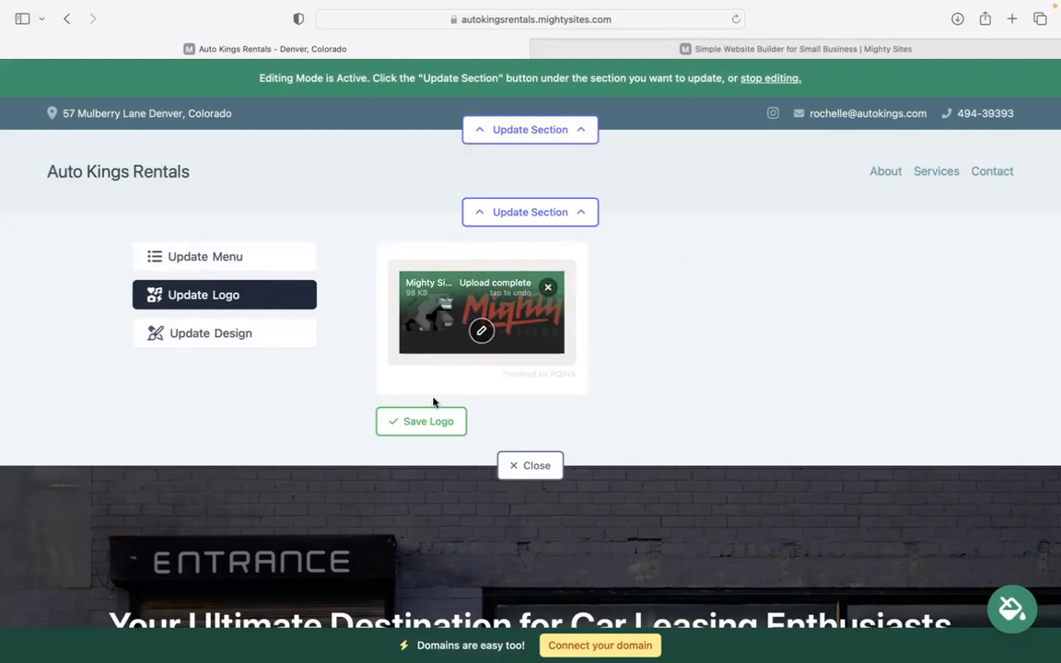
pyautogui.click(432, 420)
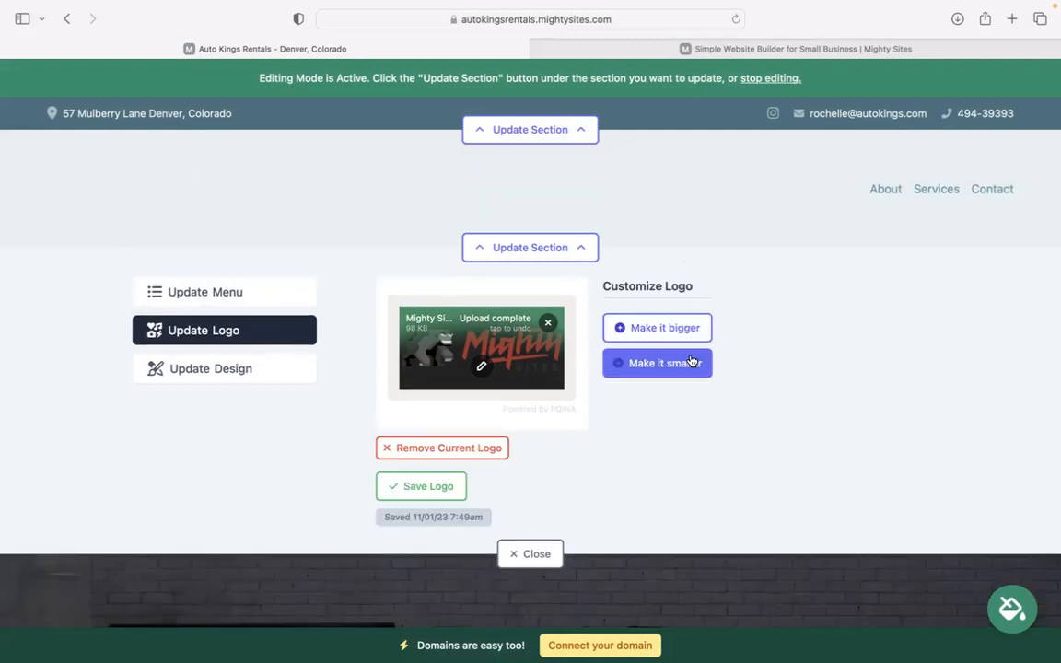
pyautogui.click(689, 329)
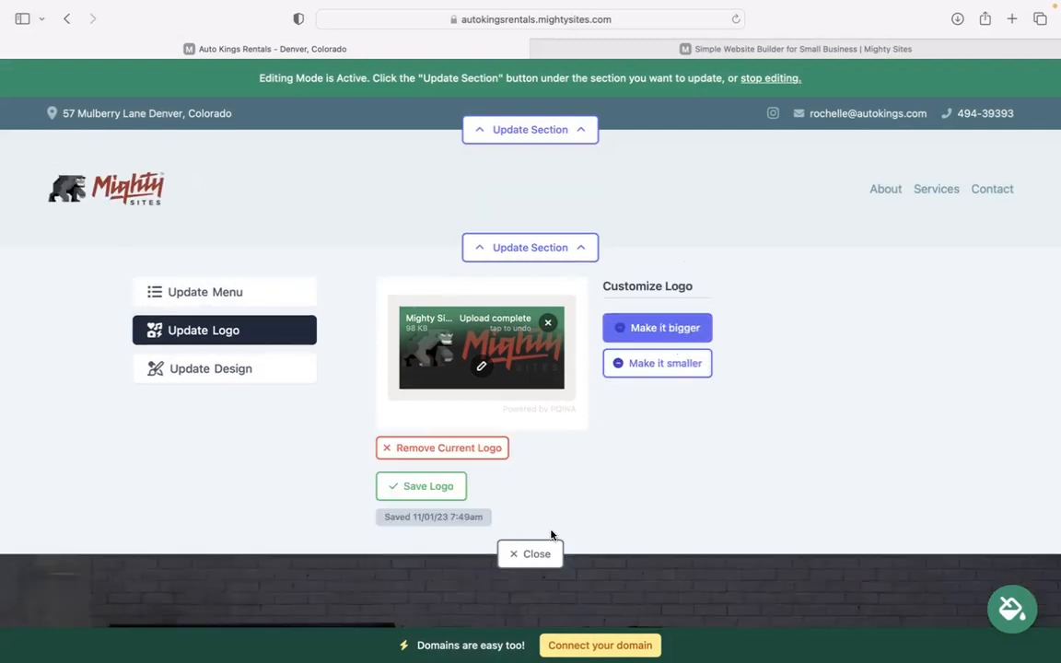
pyautogui.click(533, 555)
# Preview several colour themes, including blue and pink-maroon, and save one
pyautogui.scroll(-10, 369, 310)
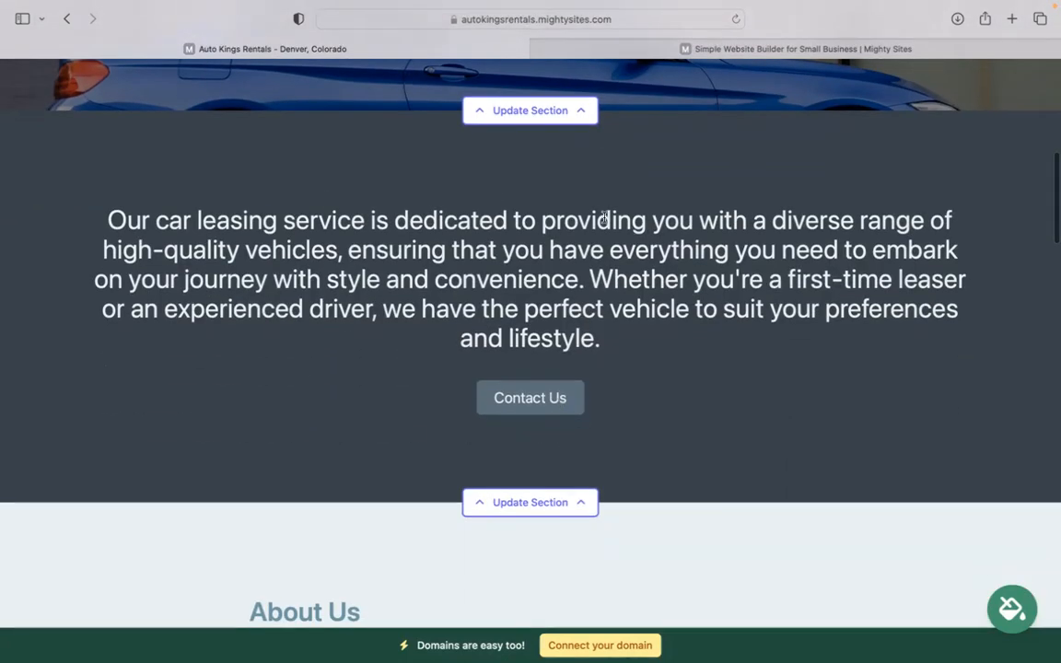
pyautogui.click(1017, 604)
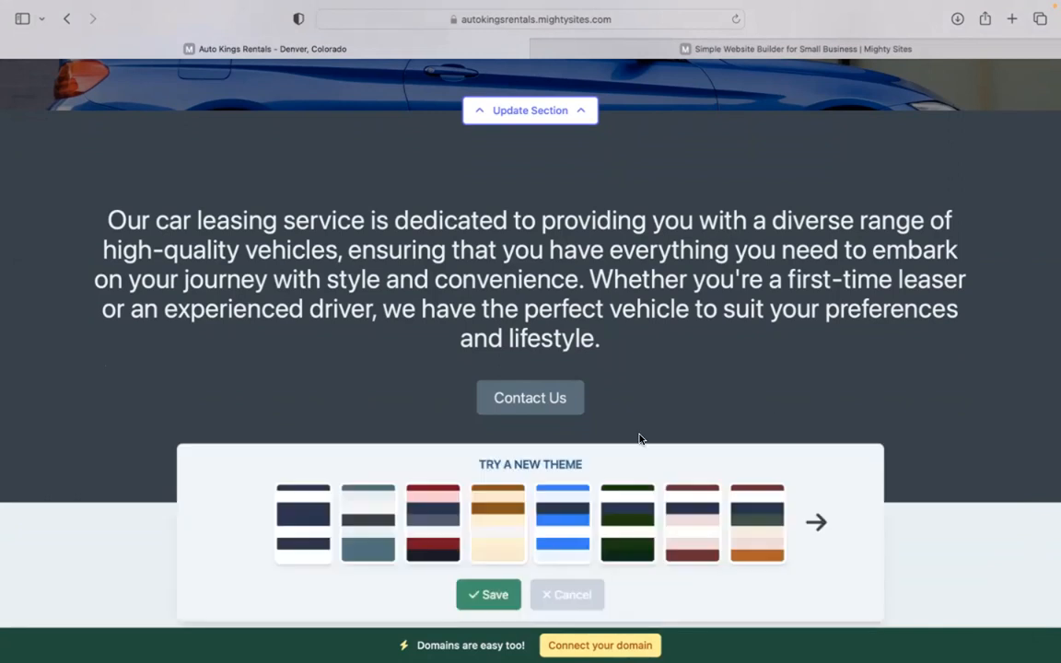
pyautogui.click(361, 513)
pyautogui.click(562, 522)
pyautogui.click(692, 521)
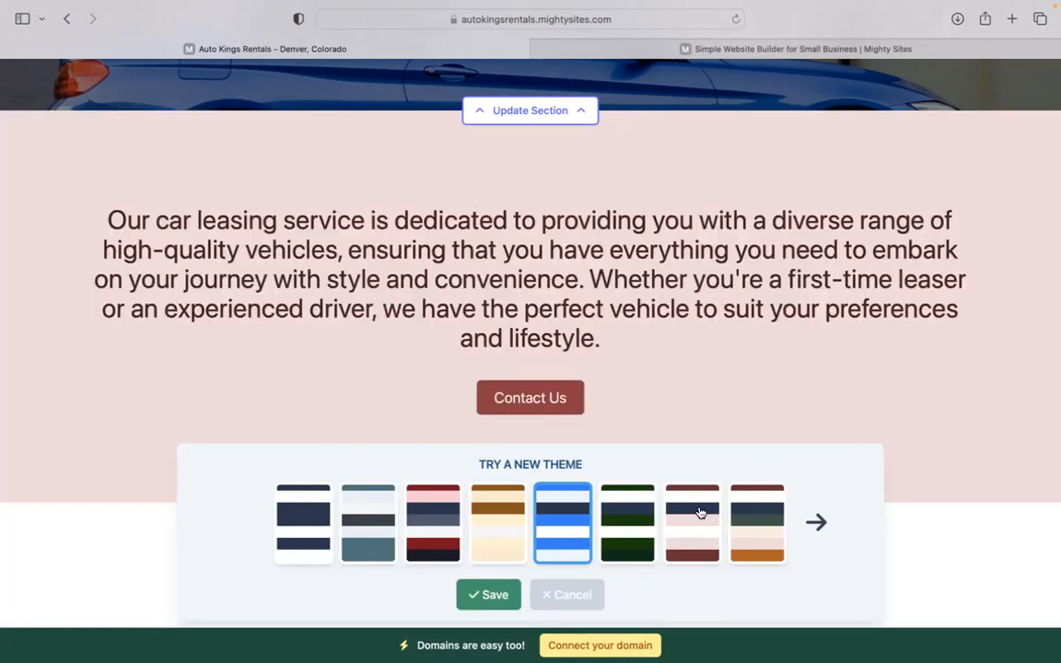
pyautogui.click(810, 520)
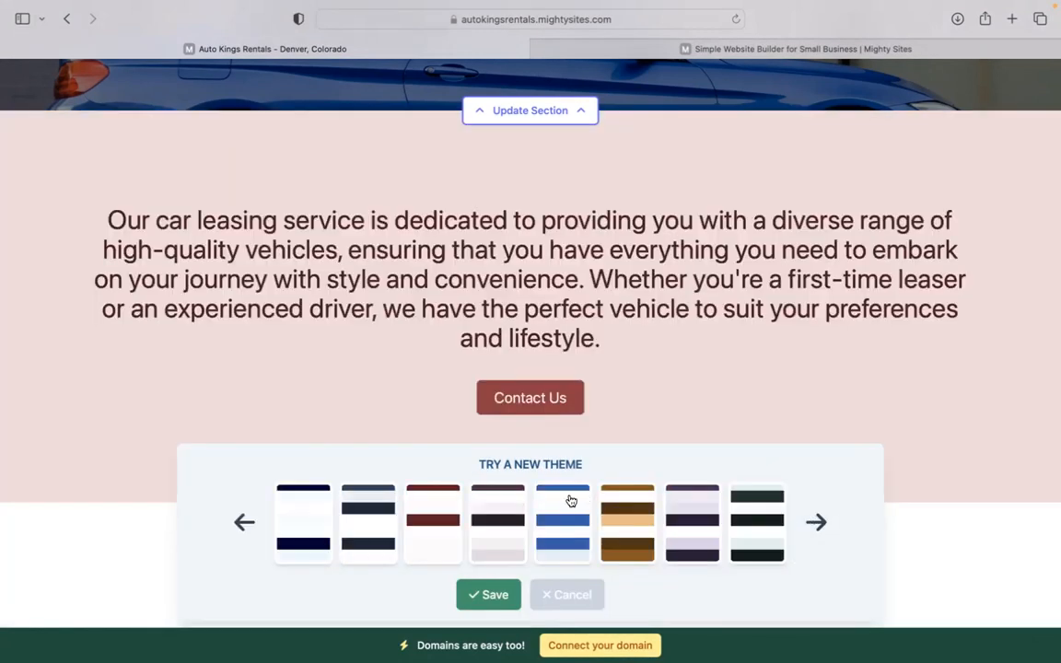
pyautogui.click(487, 594)
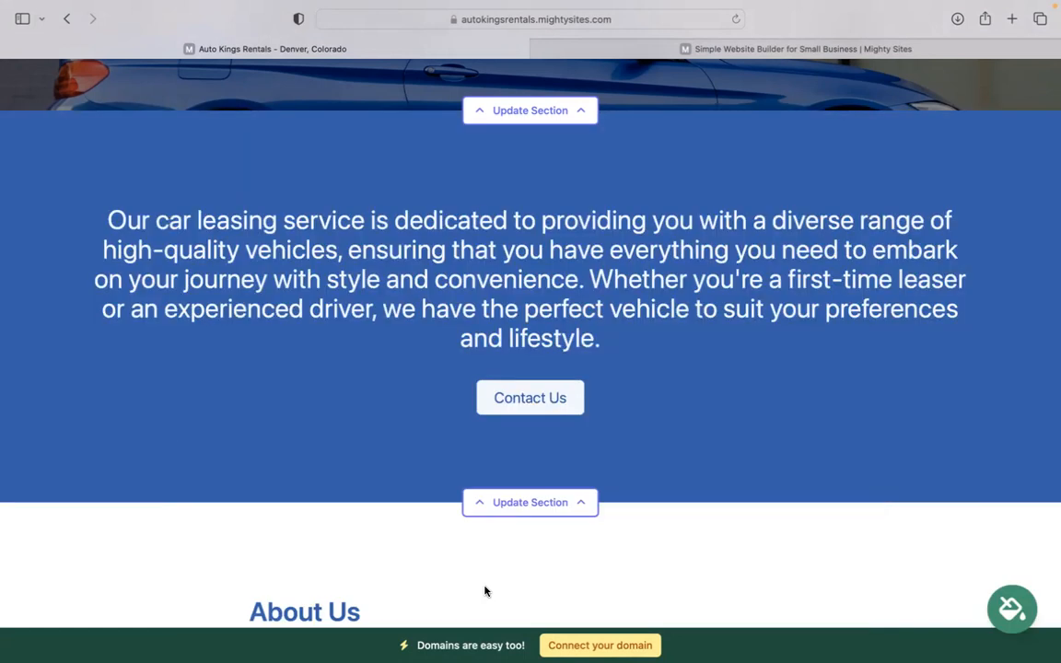
# Page further through the theme swatches and apply the light-blue colour theme
pyautogui.scroll(5, 485, 589)
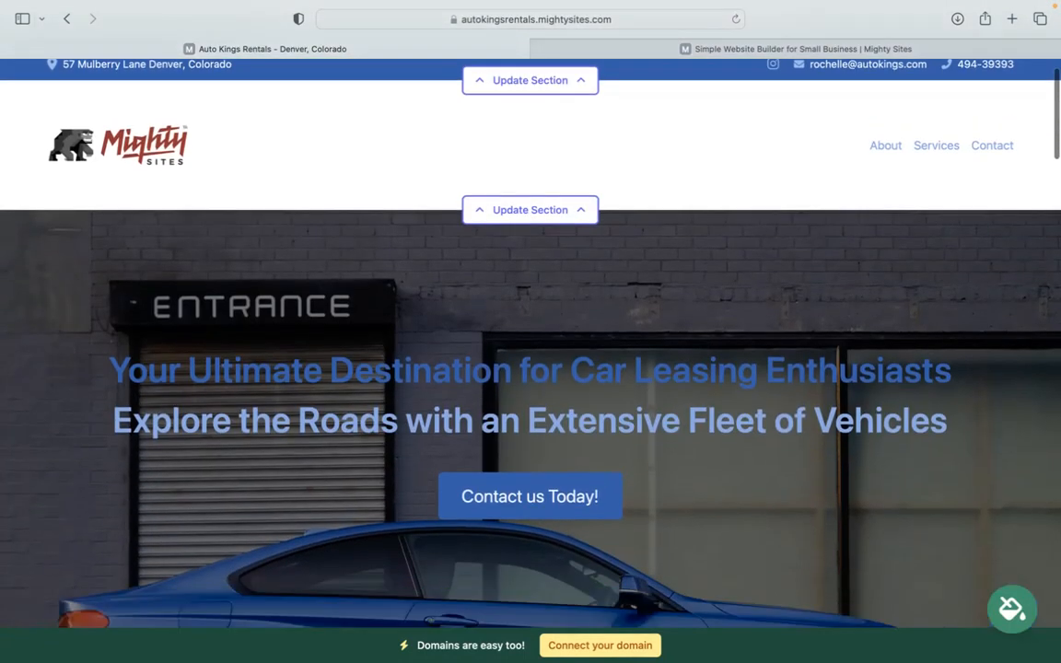
pyautogui.scroll(-10, 531, 332)
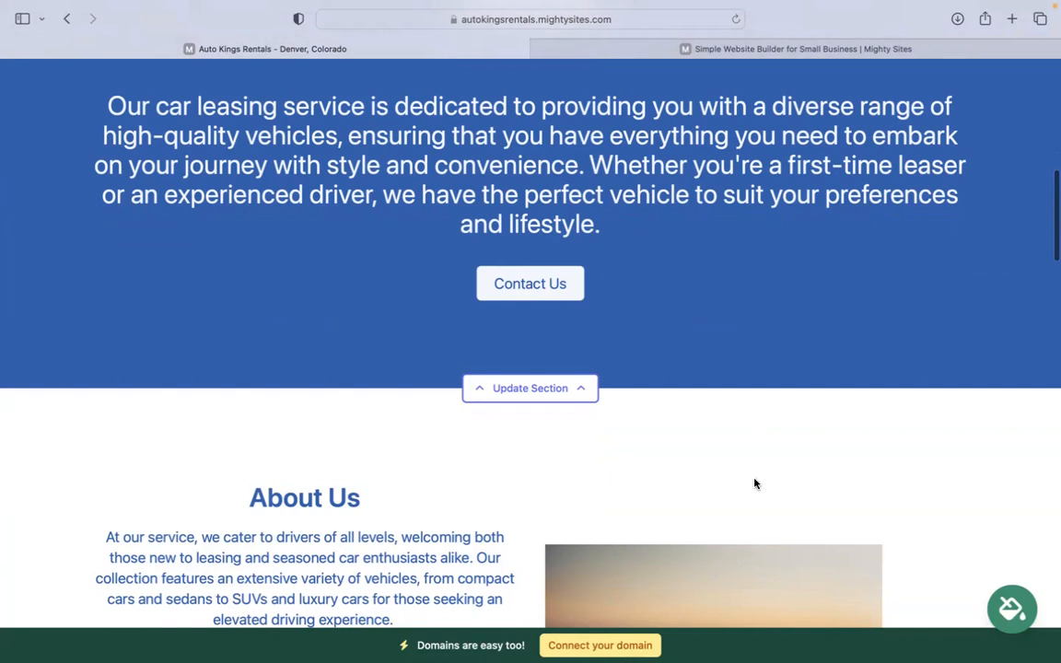
pyautogui.click(1011, 608)
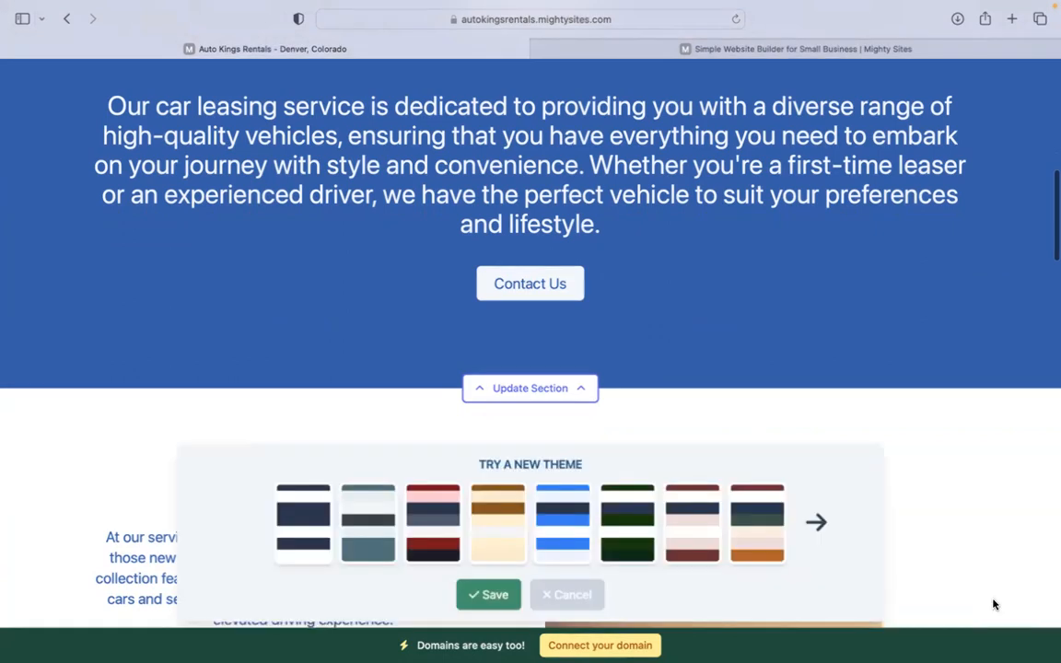
pyautogui.click(816, 520)
pyautogui.click(816, 520)
pyautogui.click(816, 520)
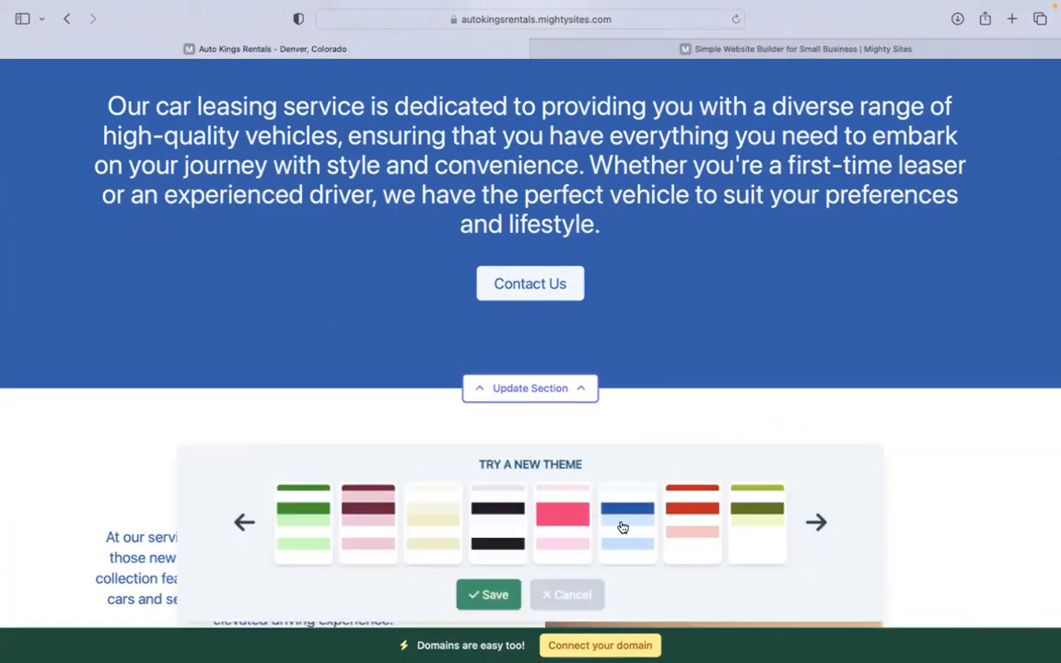
pyautogui.click(623, 527)
pyautogui.click(489, 595)
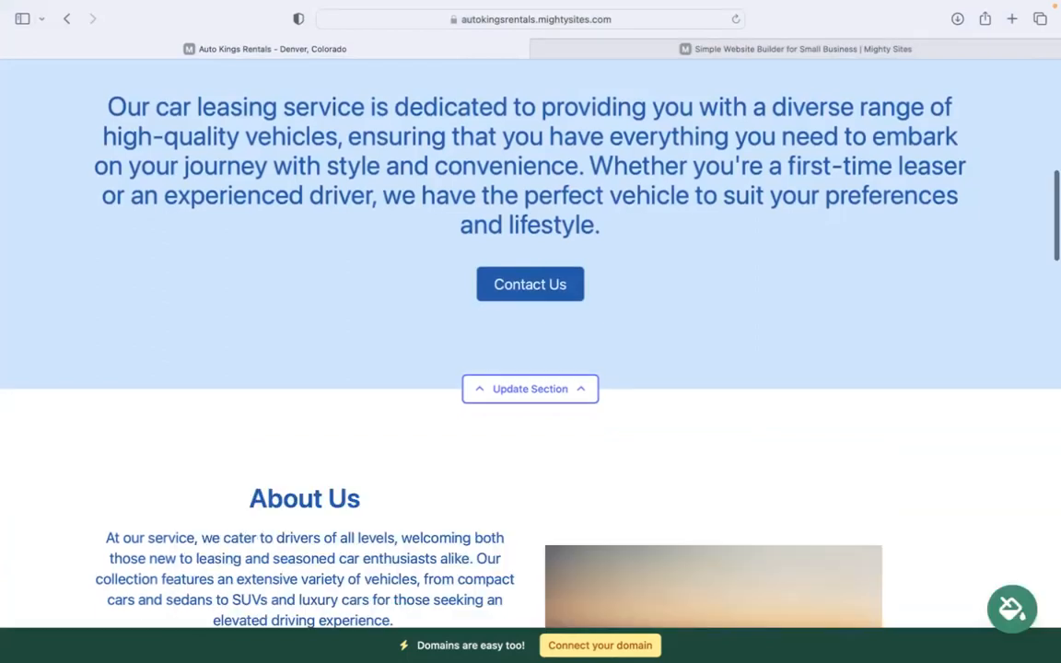
pyautogui.scroll(5, 532, 337)
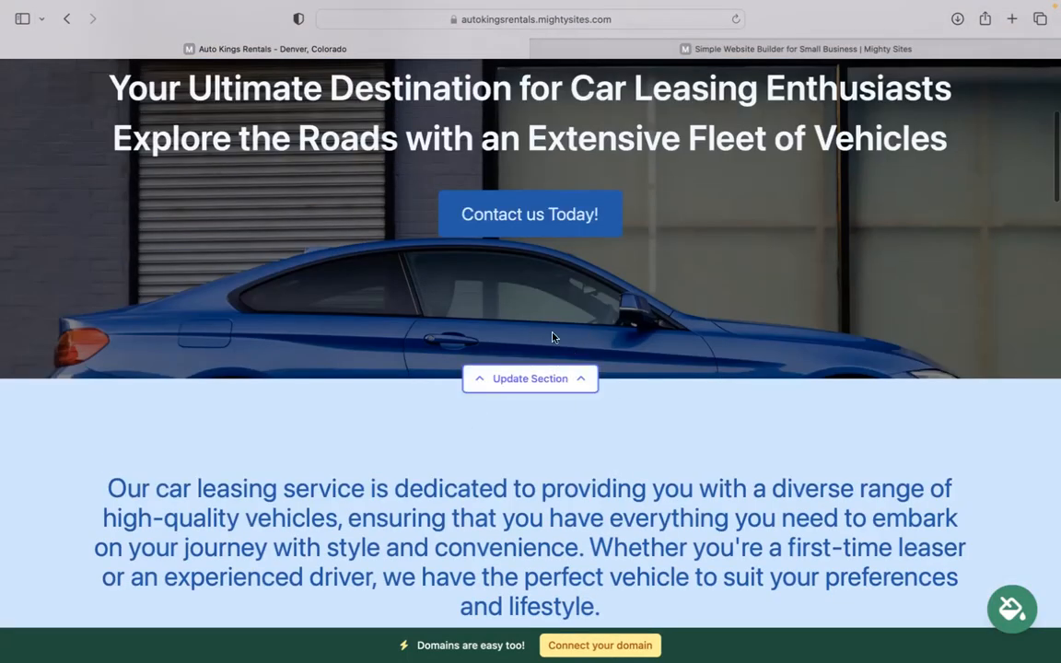
pyautogui.click(554, 379)
pyautogui.scroll(-1, 236, 388)
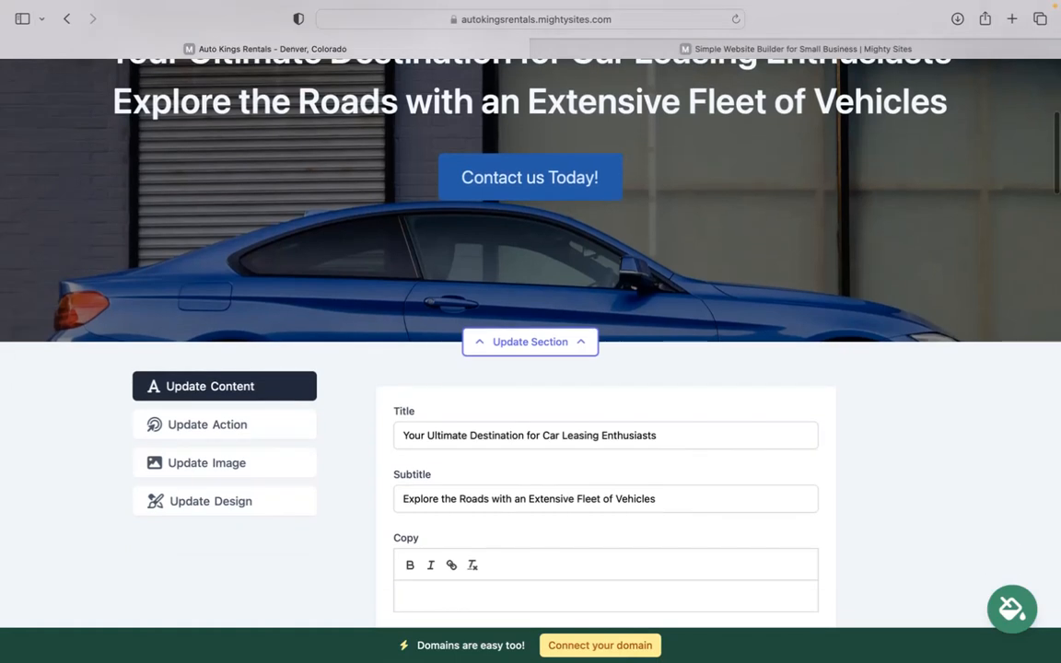
pyautogui.click(189, 463)
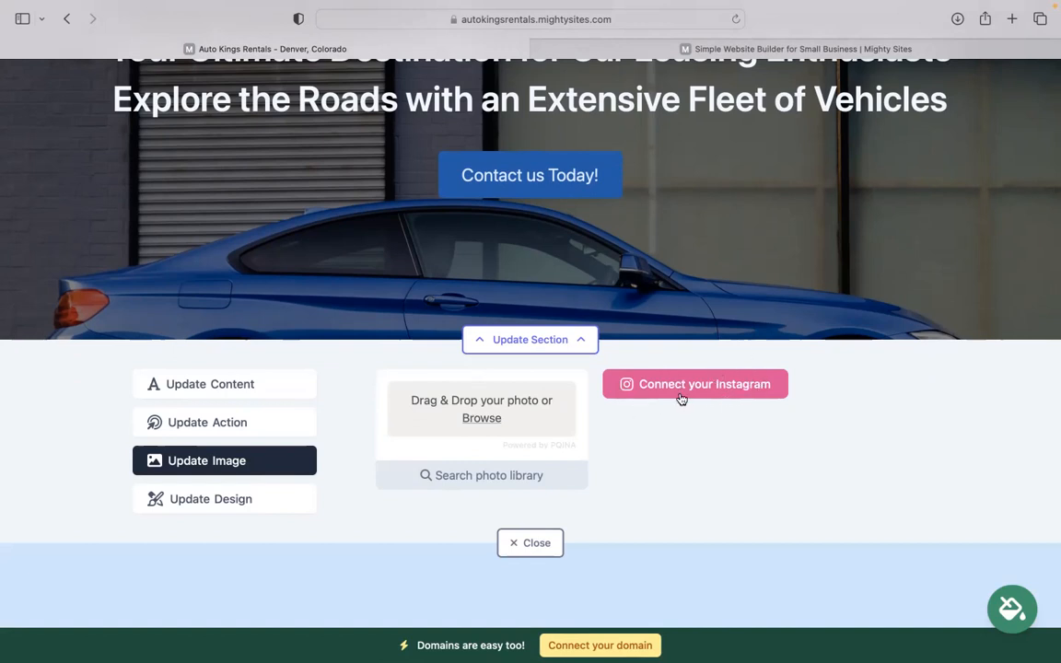
pyautogui.click(259, 426)
pyautogui.click(616, 179)
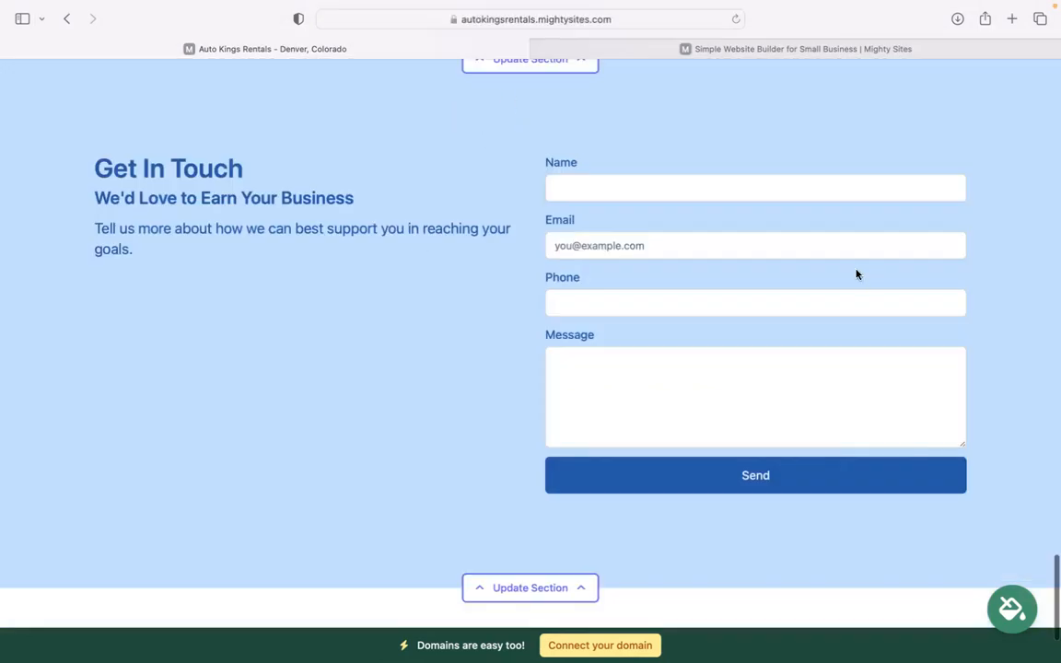
pyautogui.scroll(1, 1048, 123)
pyautogui.moveTo(1055, 126); pyautogui.dragTo(1054, 144)
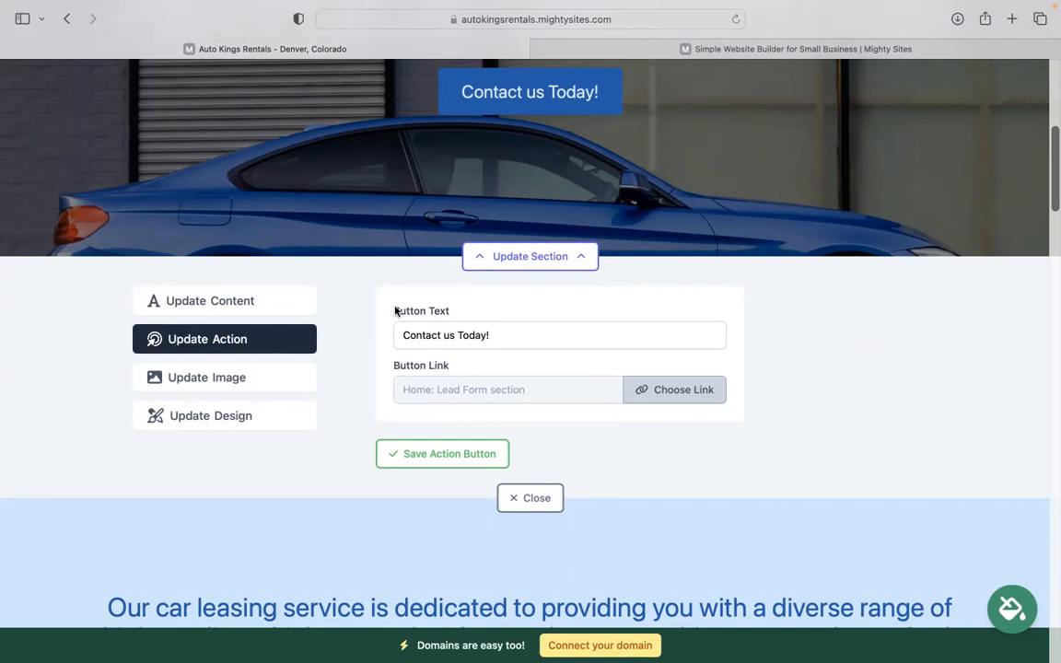
pyautogui.click(675, 396)
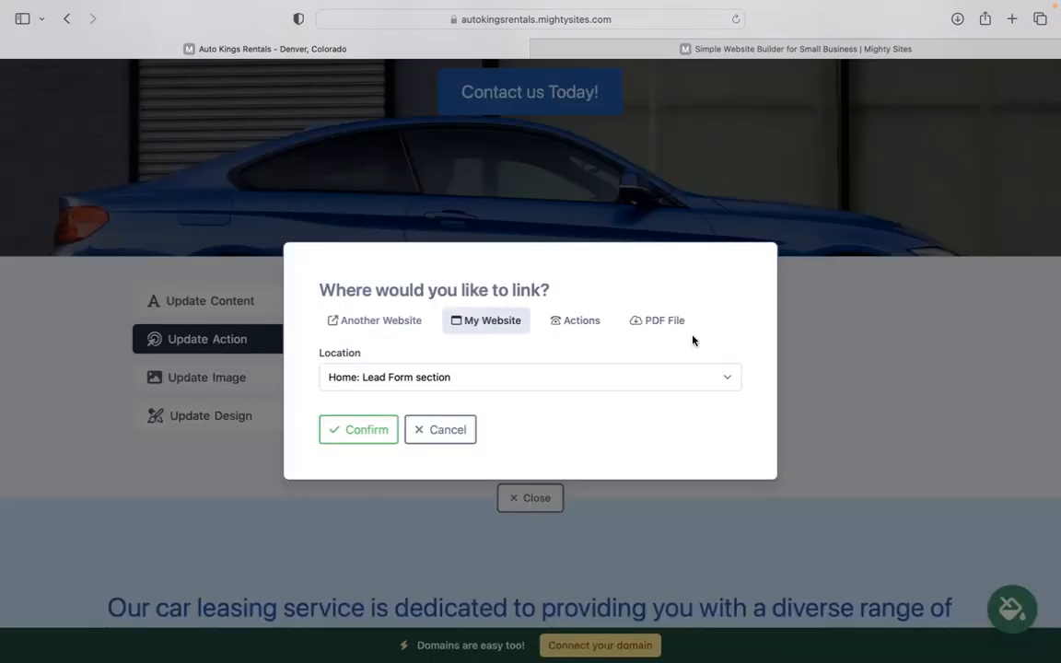
pyautogui.click(438, 431)
pyautogui.click(542, 500)
pyautogui.click(540, 498)
pyautogui.click(539, 498)
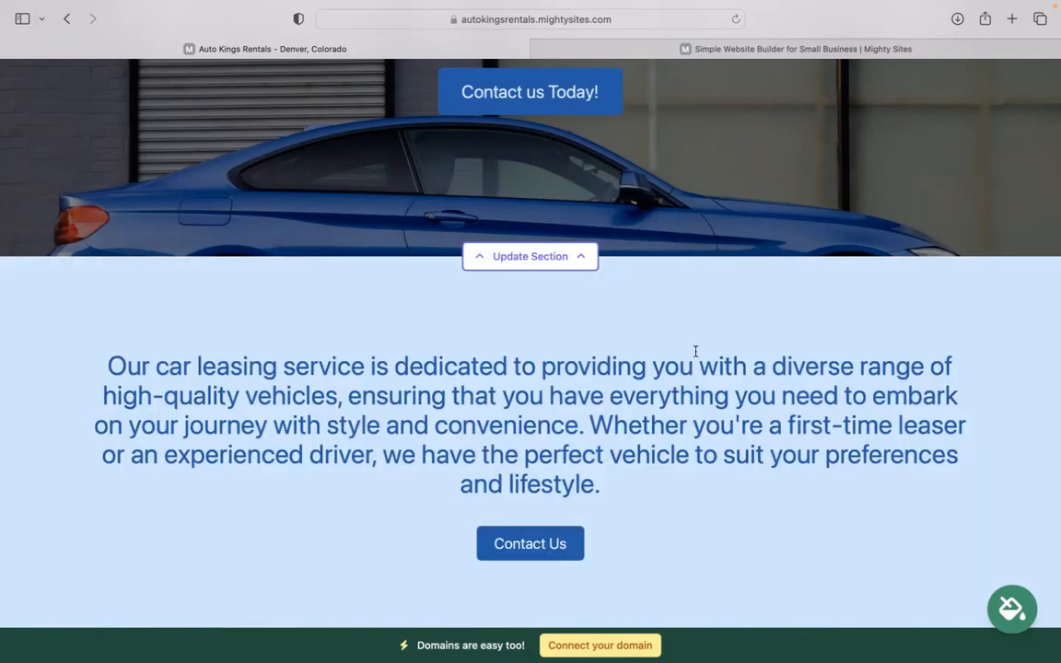
pyautogui.scroll(-15, 695, 351)
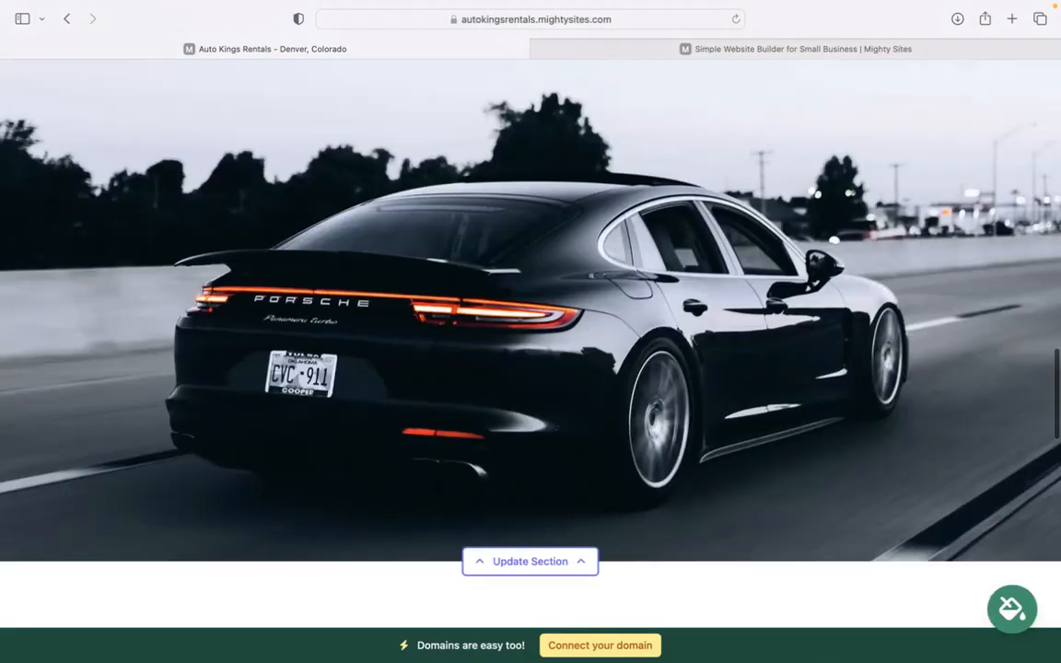
pyautogui.scroll(-15, 746, 337)
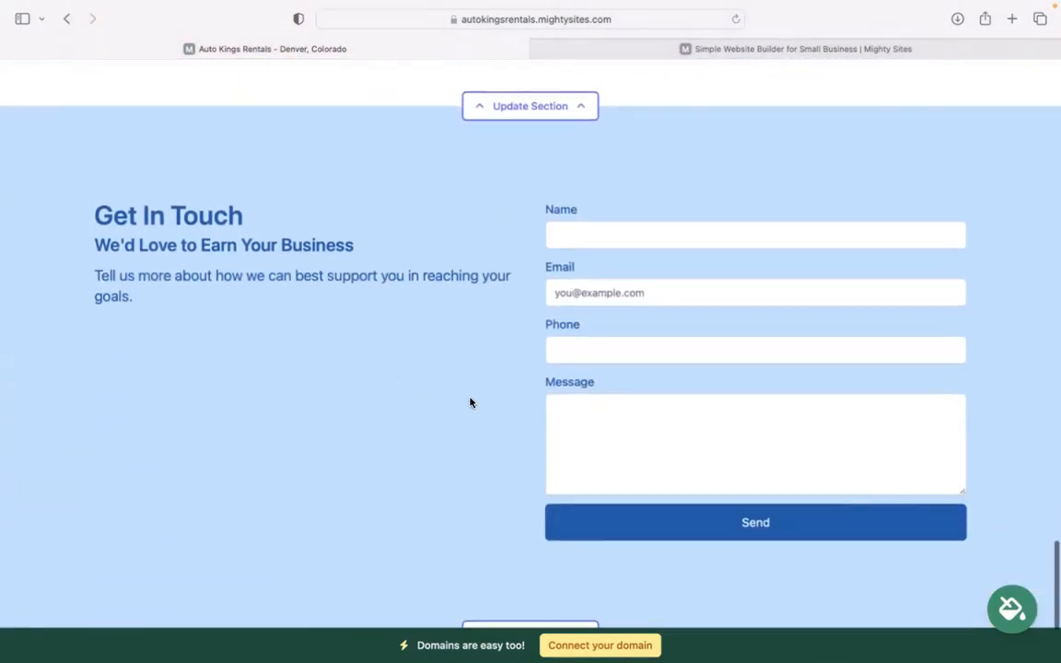
pyautogui.scroll(-1, 537, 284)
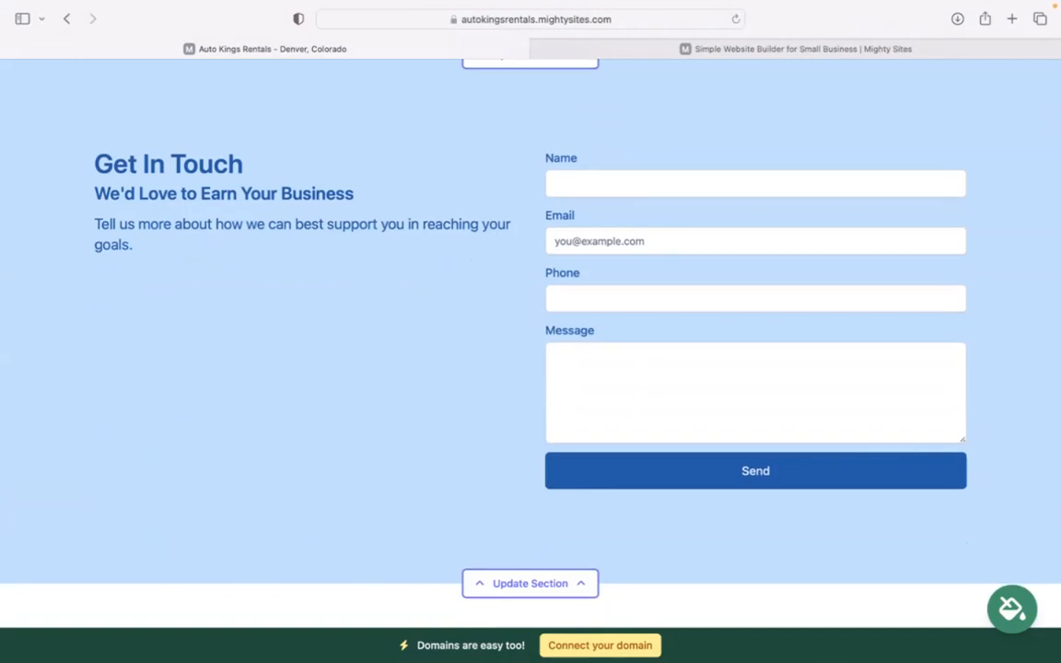
pyautogui.scroll(-1, 477, 313)
pyautogui.scroll(10, 477, 313)
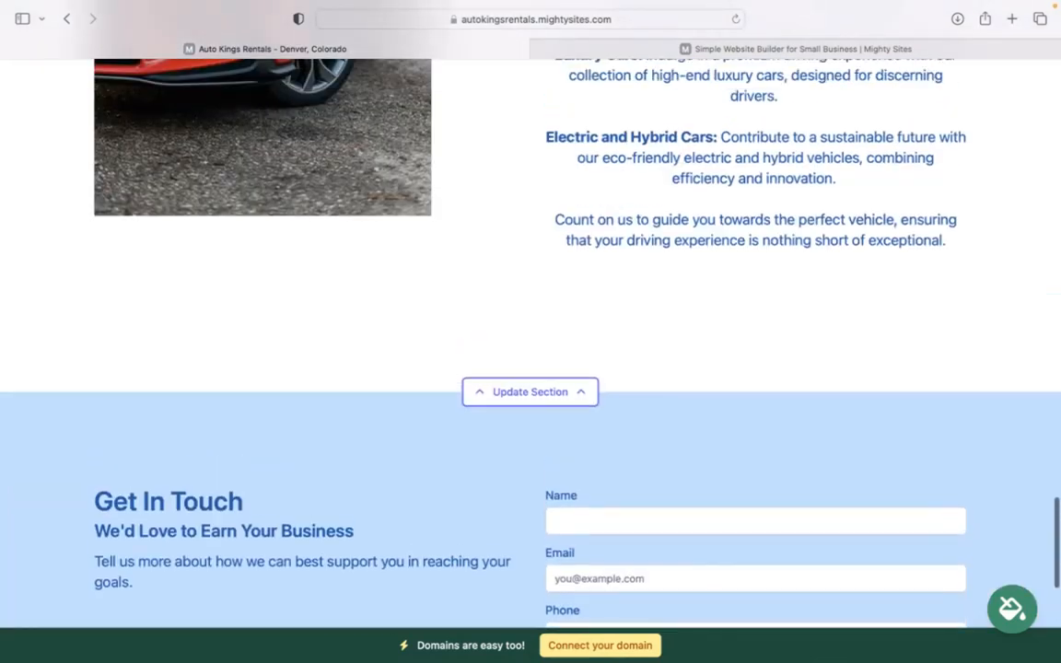
pyautogui.scroll(5, 579, 559)
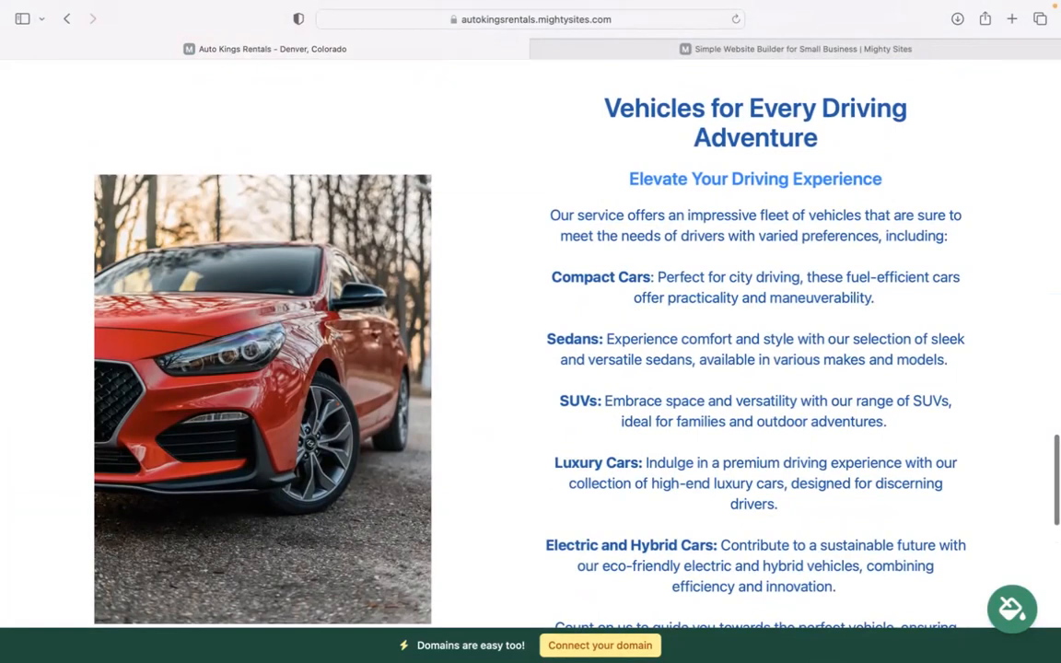
pyautogui.scroll(15, 530, 332)
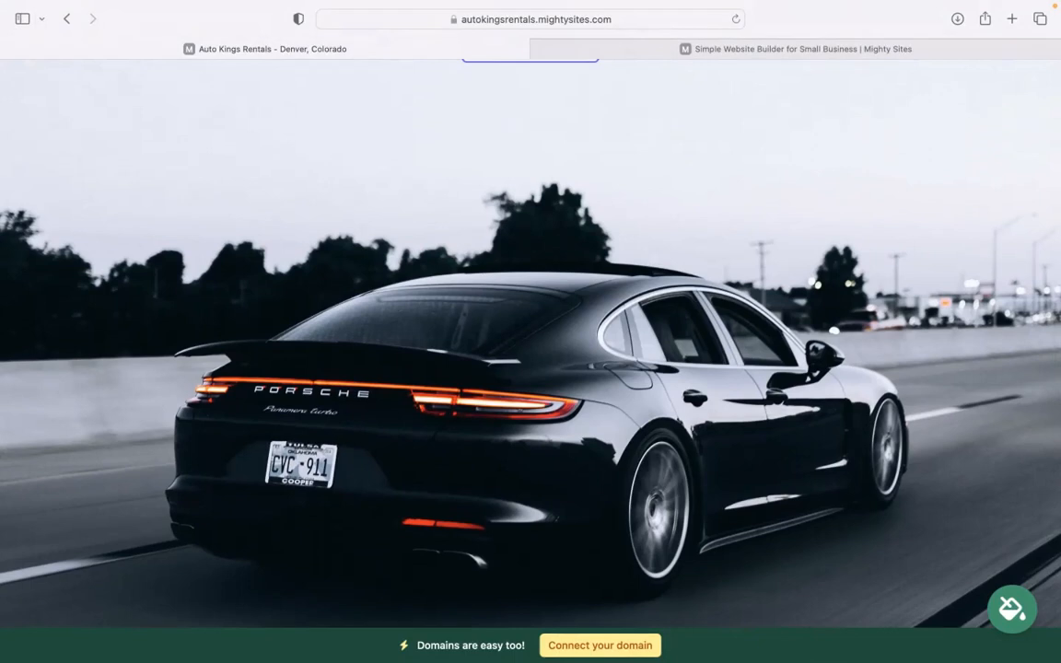
pyautogui.scroll(4, 531, 368)
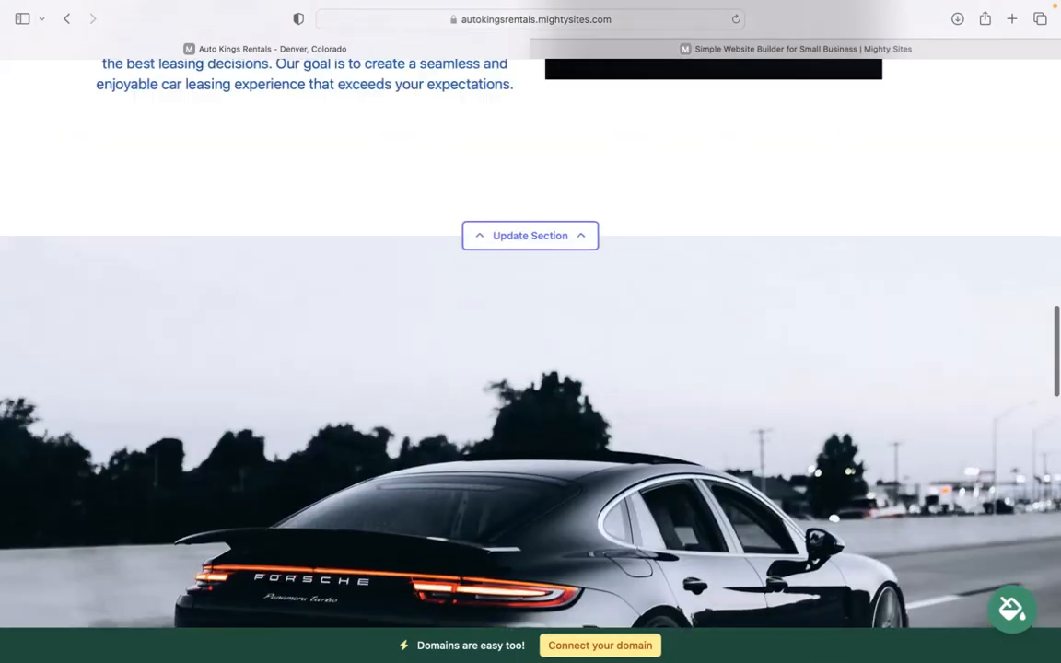
pyautogui.scroll(5, 550, 625)
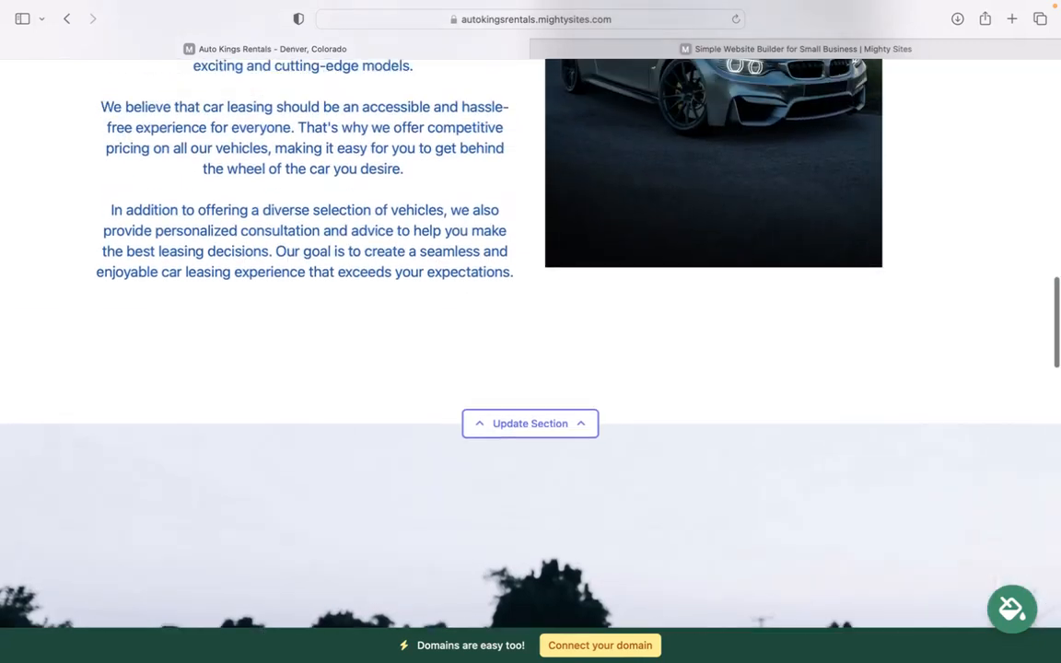
pyautogui.scroll(2, 550, 626)
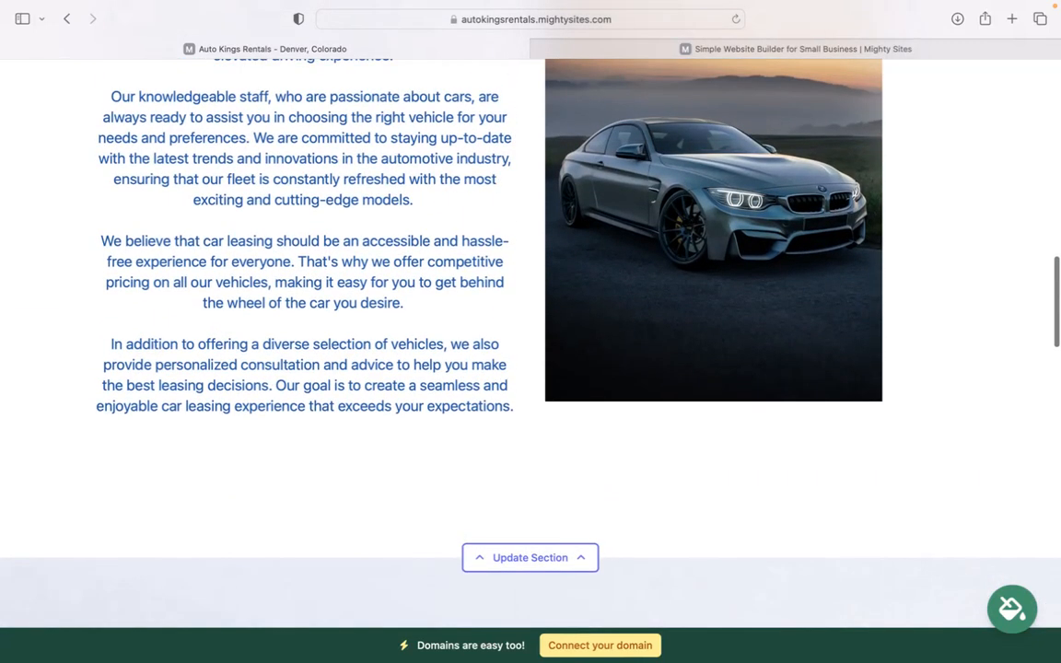
pyautogui.scroll(5, 656, 603)
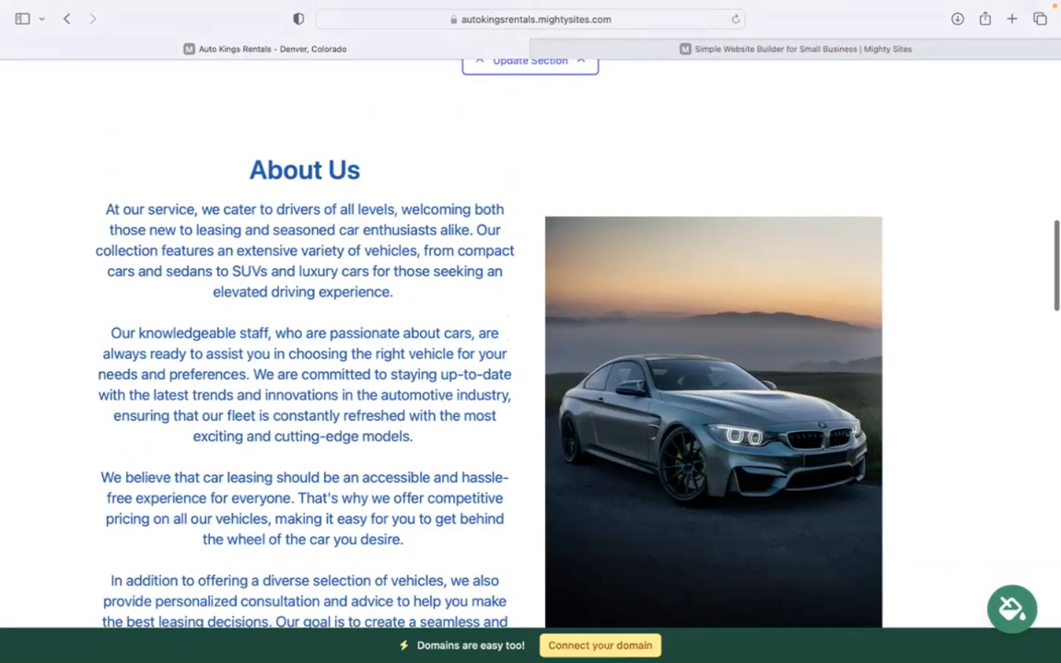
pyautogui.scroll(10, 477, 341)
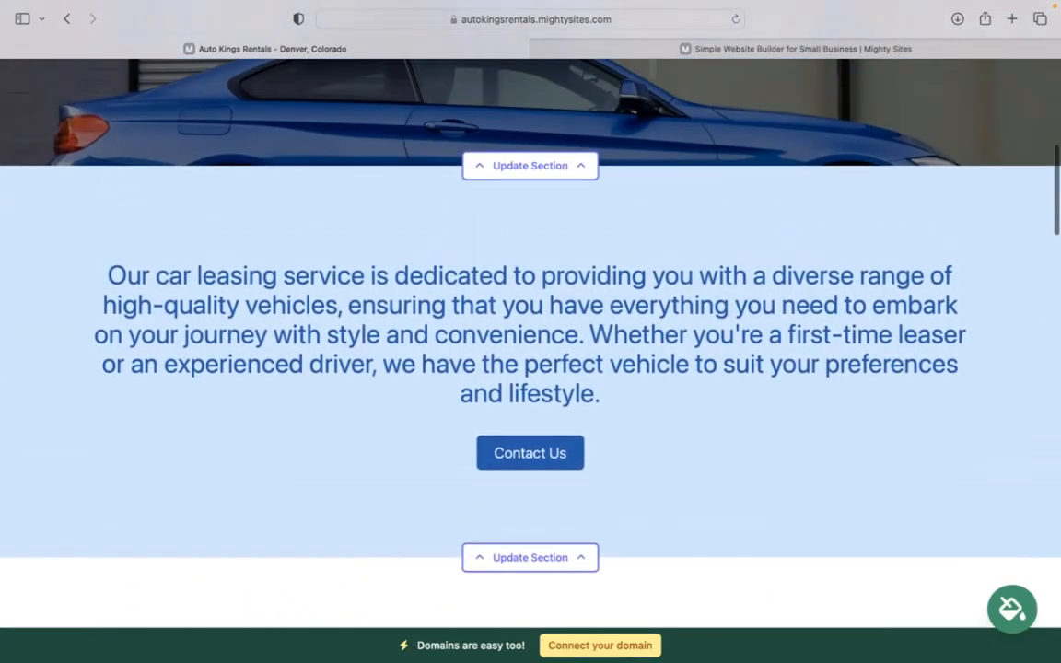
pyautogui.scroll(6, 477, 341)
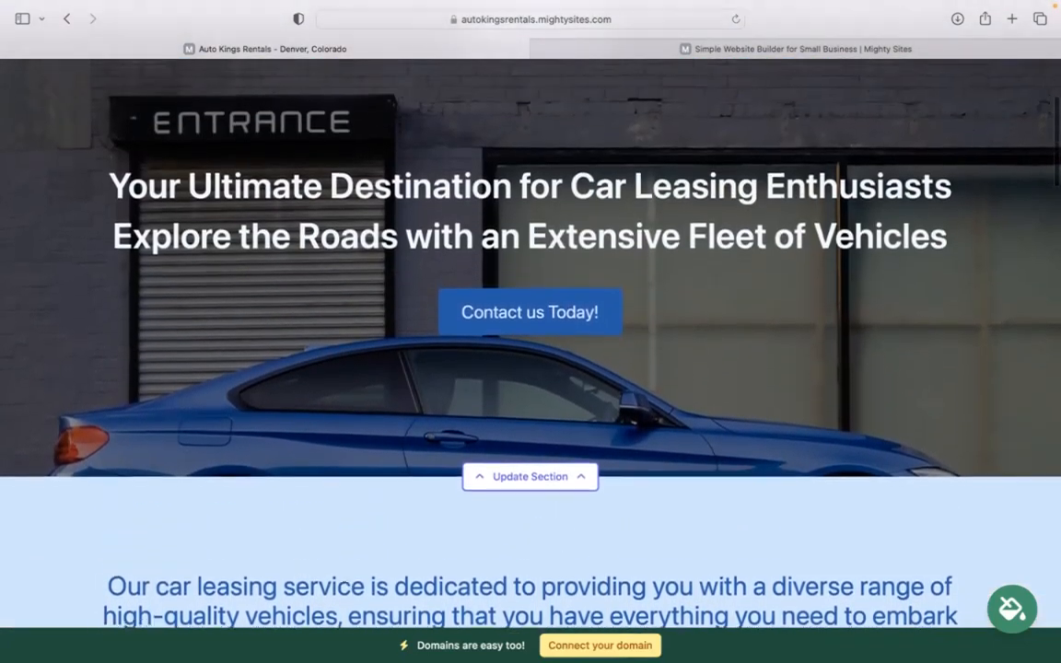
pyautogui.scroll(5, 477, 340)
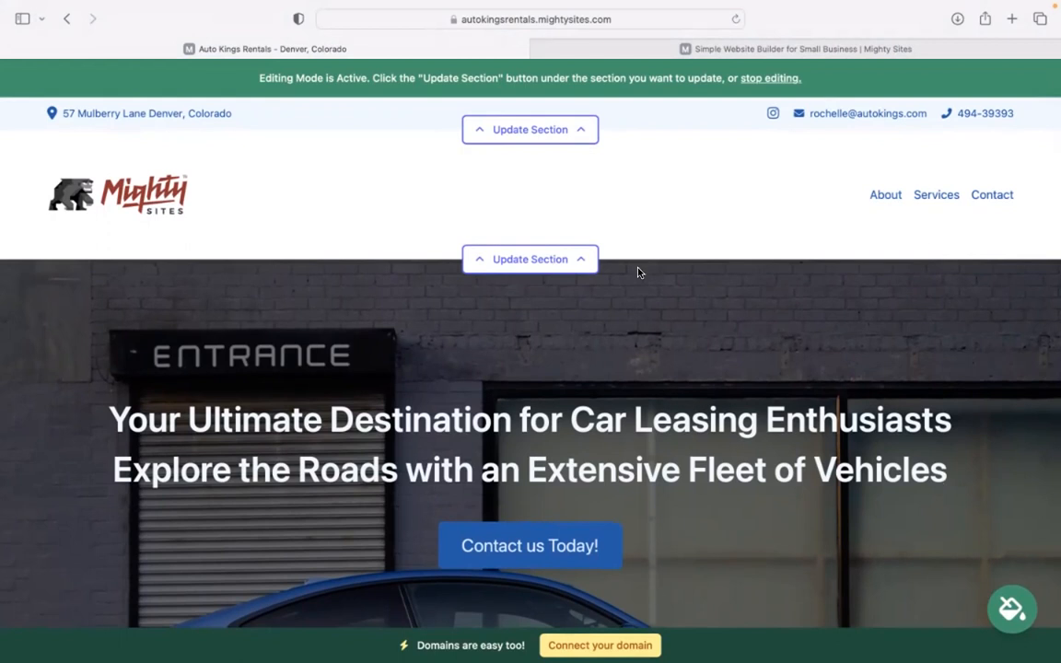
pyautogui.moveTo(775, 7)
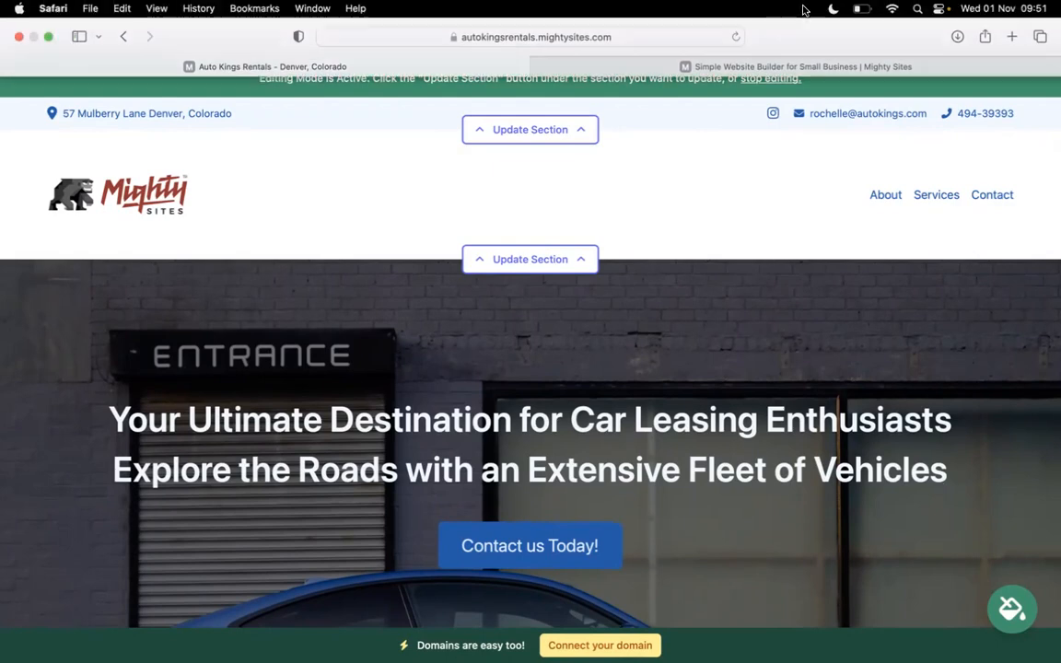